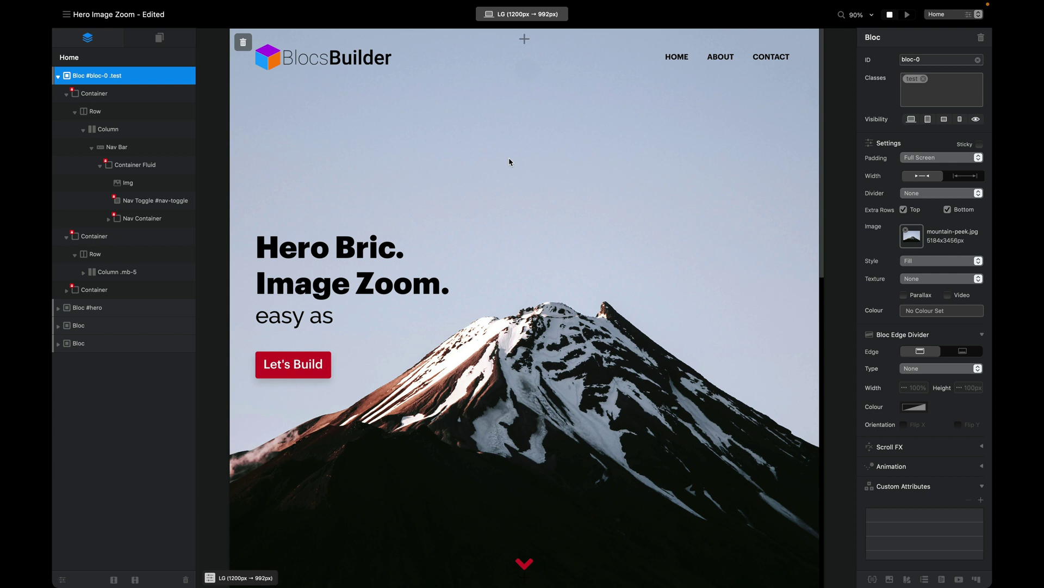
# Preview the page, then replay the preview to watch the mountain hero background zoom in
pyautogui.click(908, 15)
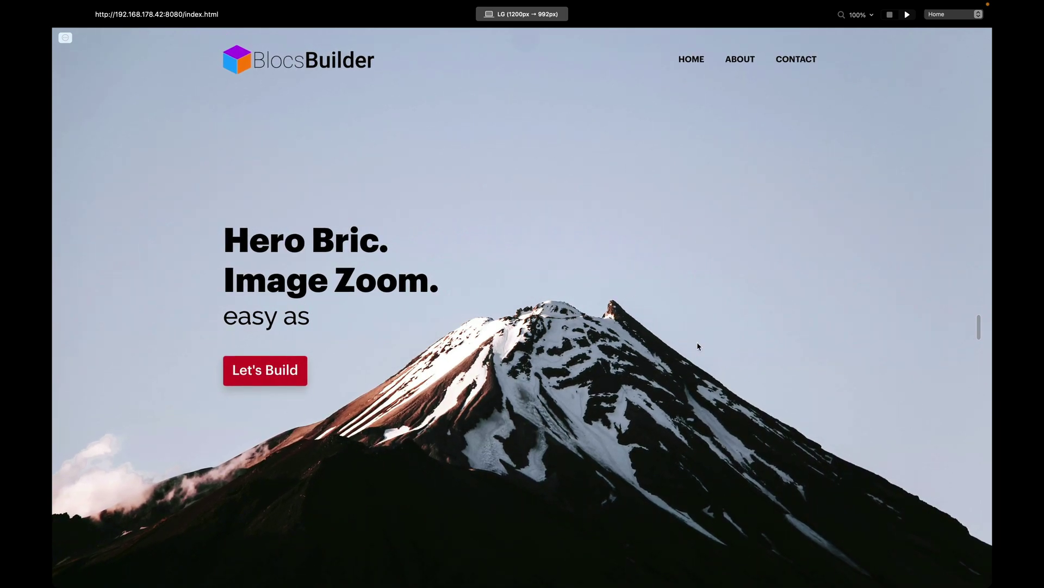
pyautogui.click(889, 14)
pyautogui.click(907, 16)
# Remove the 'test' class and the mountain background image from the hero bloc, checking the preview in between
pyautogui.click(890, 15)
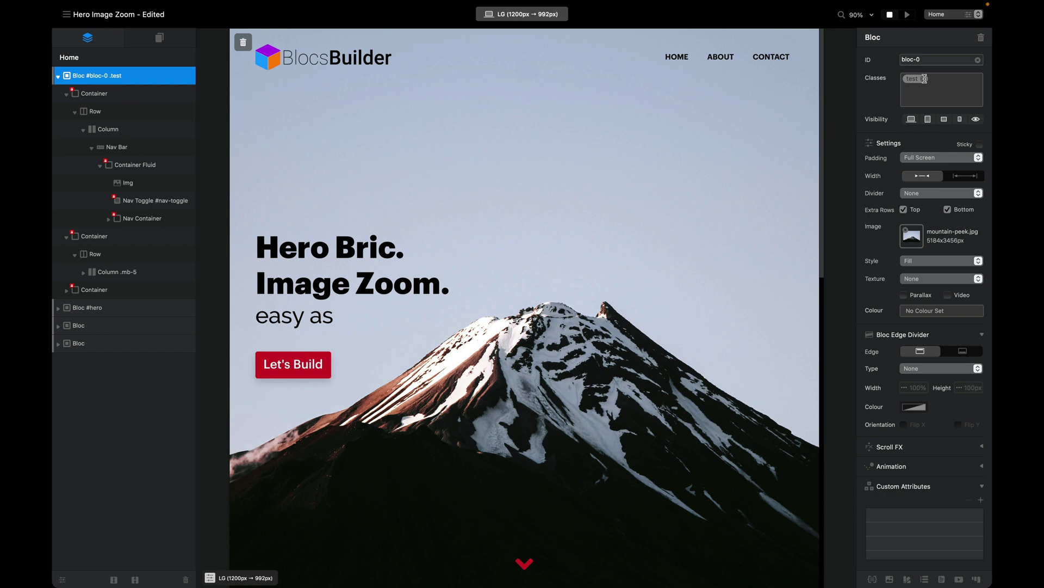
pyautogui.click(924, 79)
pyautogui.click(908, 14)
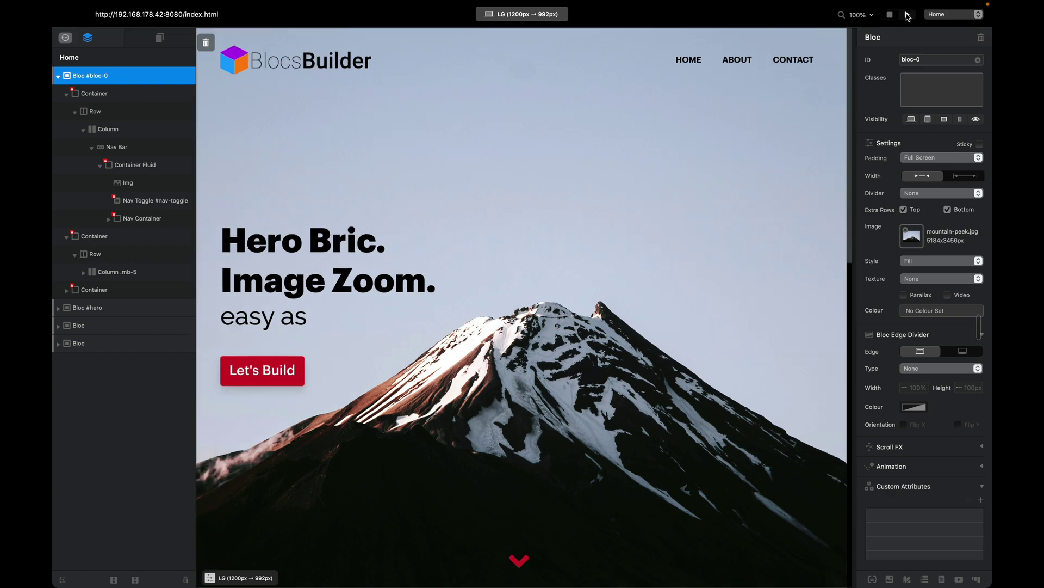
pyautogui.click(890, 16)
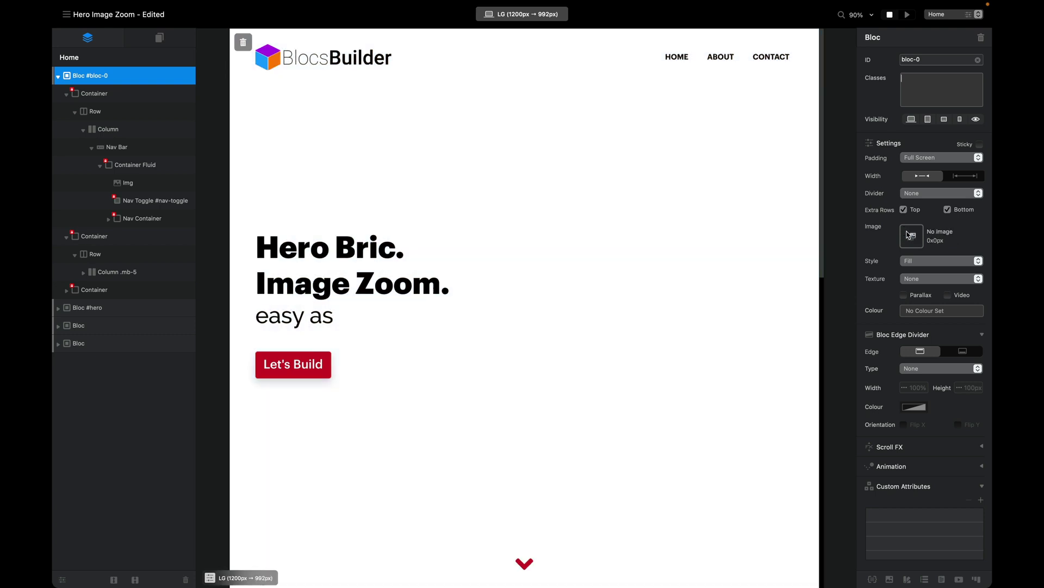
pyautogui.click(905, 237)
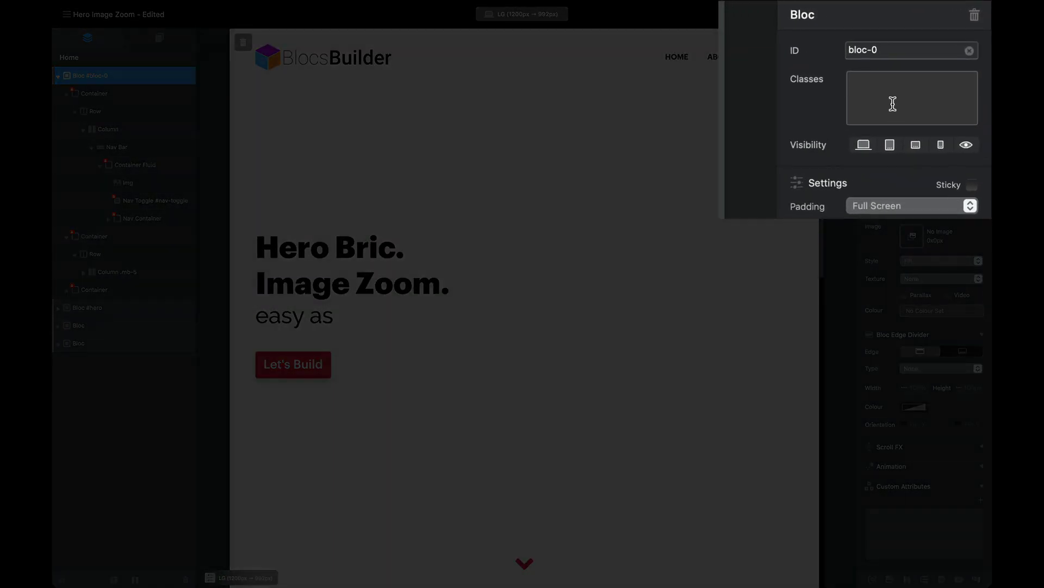
# Add the class 'hero' to the hero bloc
pyautogui.click(893, 104)
pyautogui.write('hero')
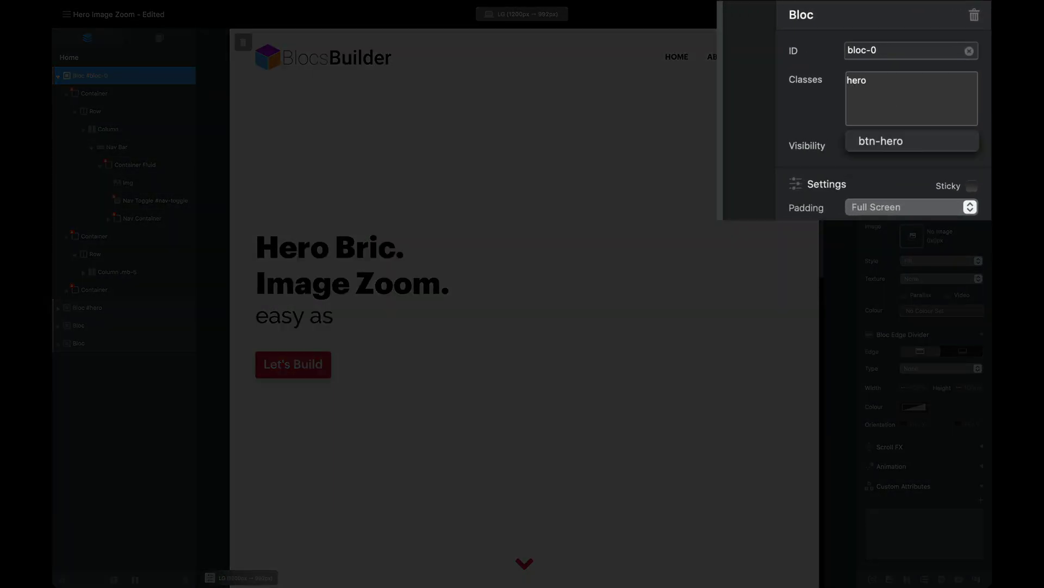
pyautogui.press('Return')
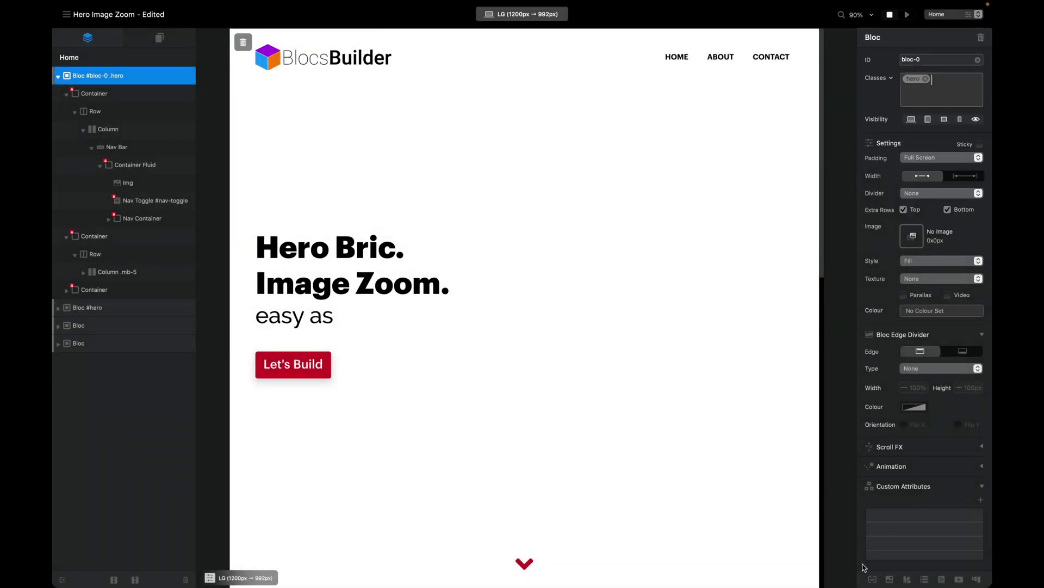
# Create a new 'hero::before' class in the Class Manager
pyautogui.click(872, 580)
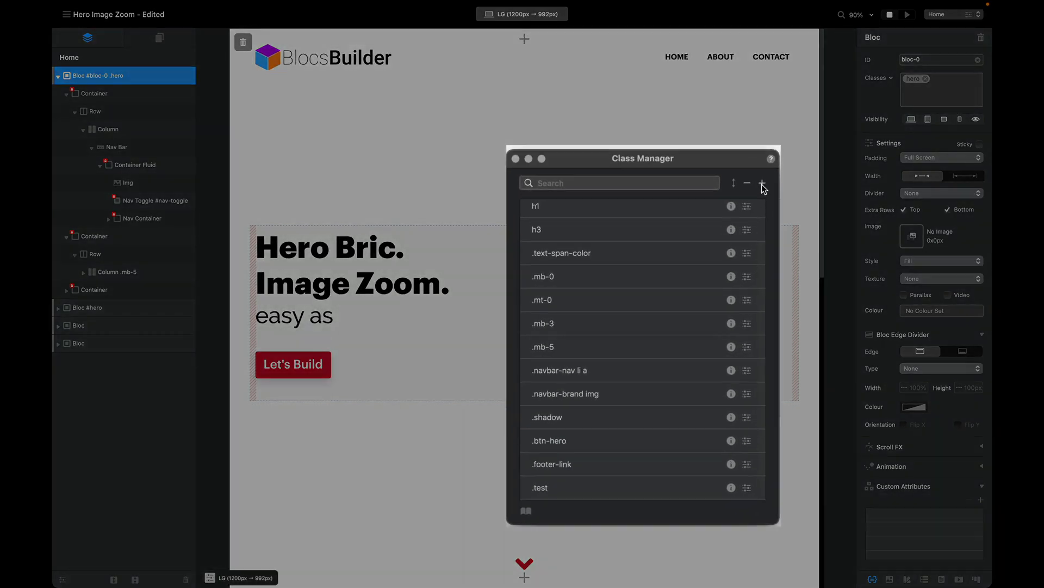
pyautogui.click(762, 184)
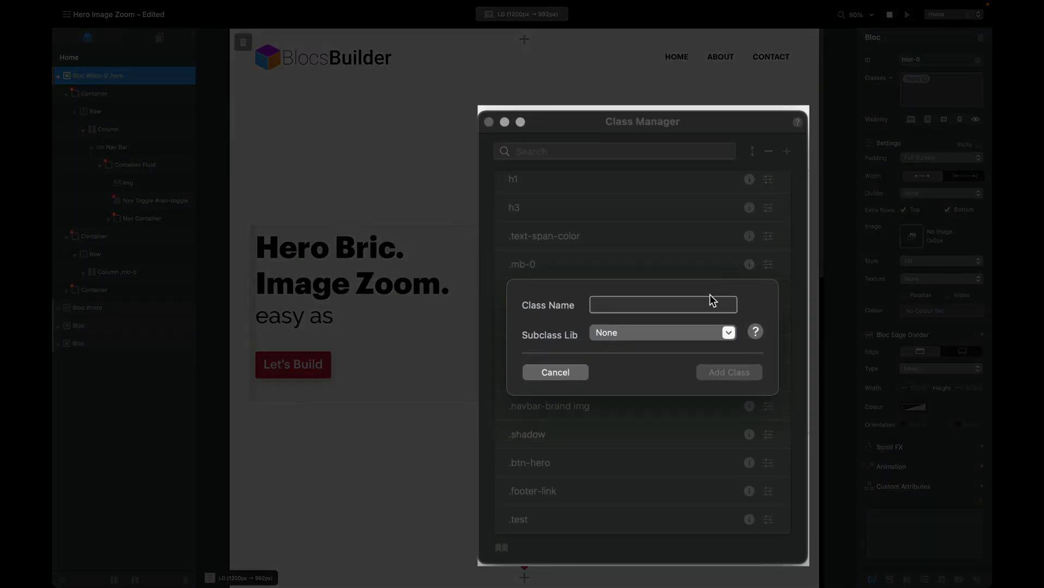
pyautogui.write('hero::')
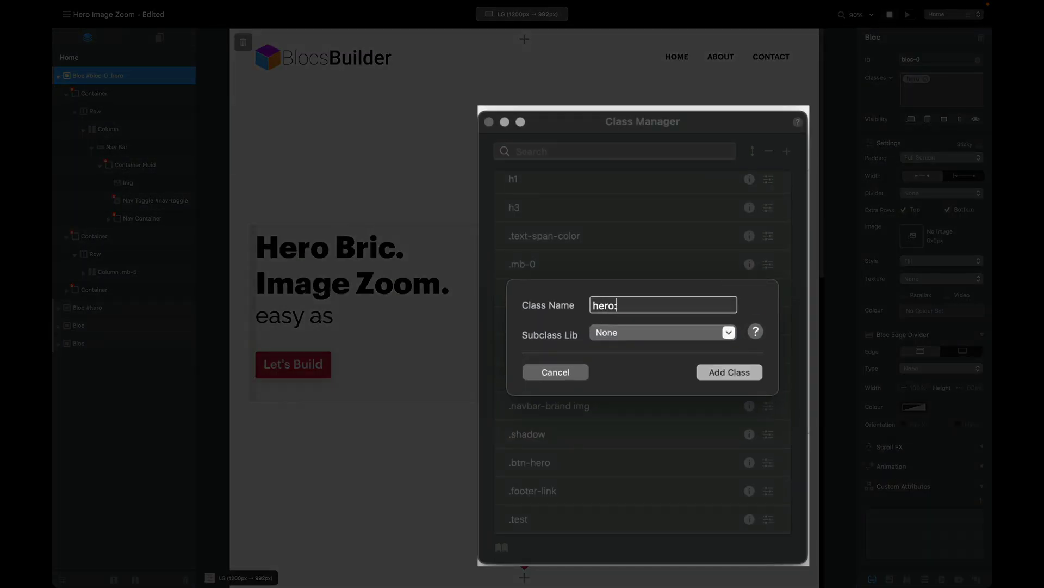
pyautogui.write('before')
pyautogui.click(729, 372)
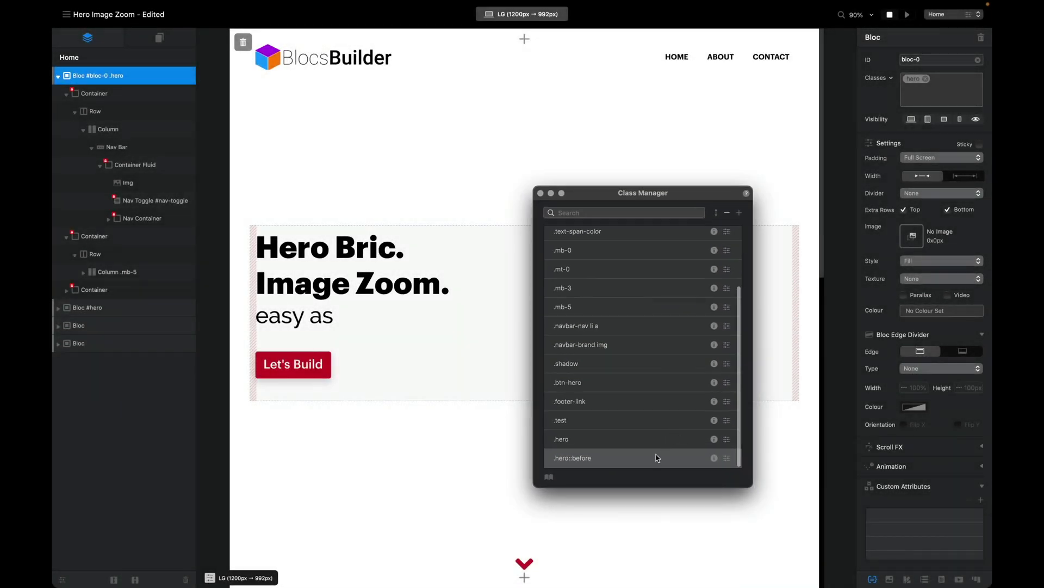
# Set mountain-peak.jpg as the hero::before class's background image
pyautogui.doubleClick(662, 463)
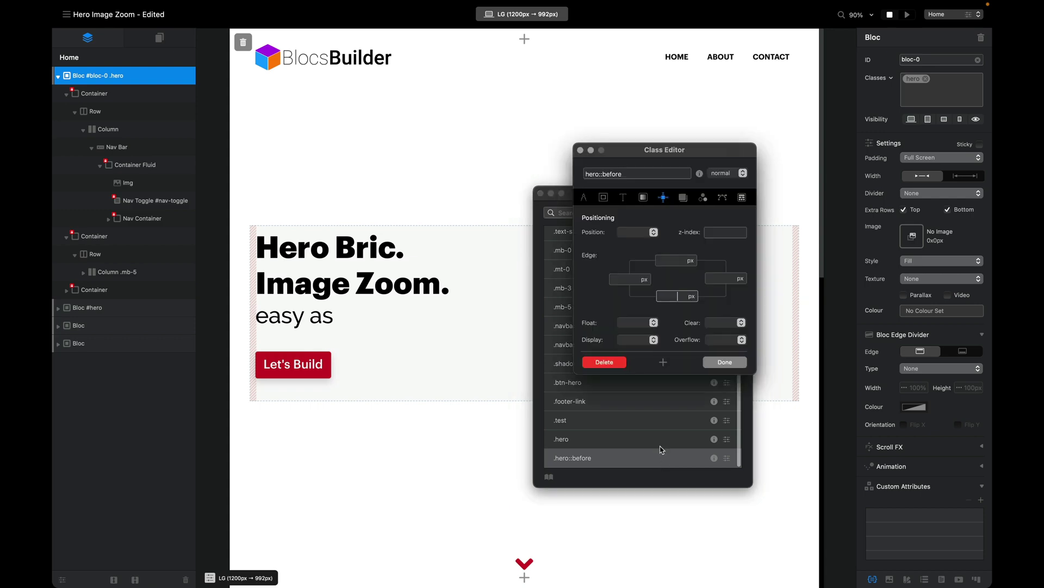
pyautogui.click(540, 193)
pyautogui.moveTo(648, 157); pyautogui.dragTo(682, 152)
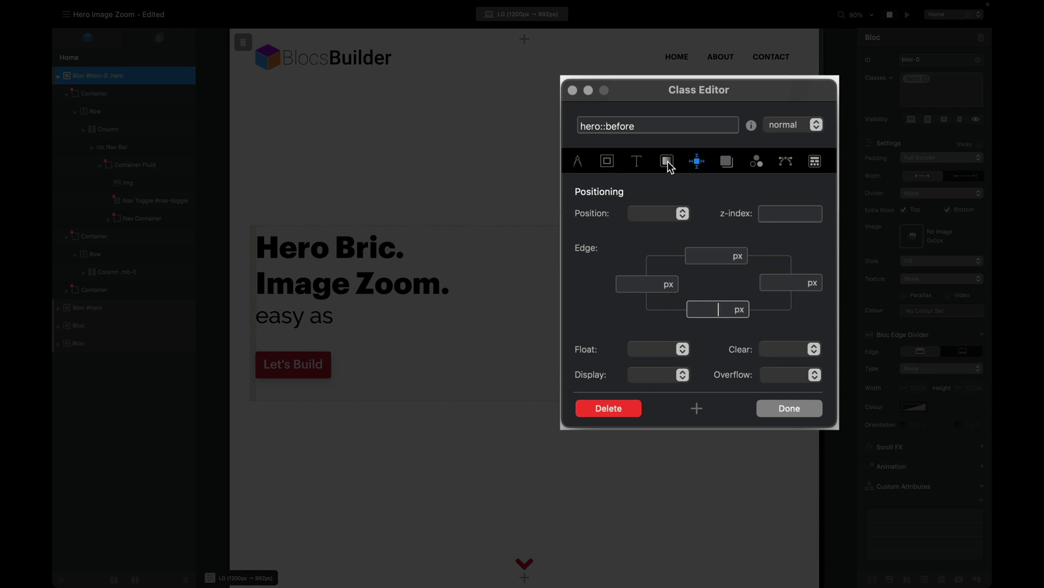
pyautogui.click(675, 181)
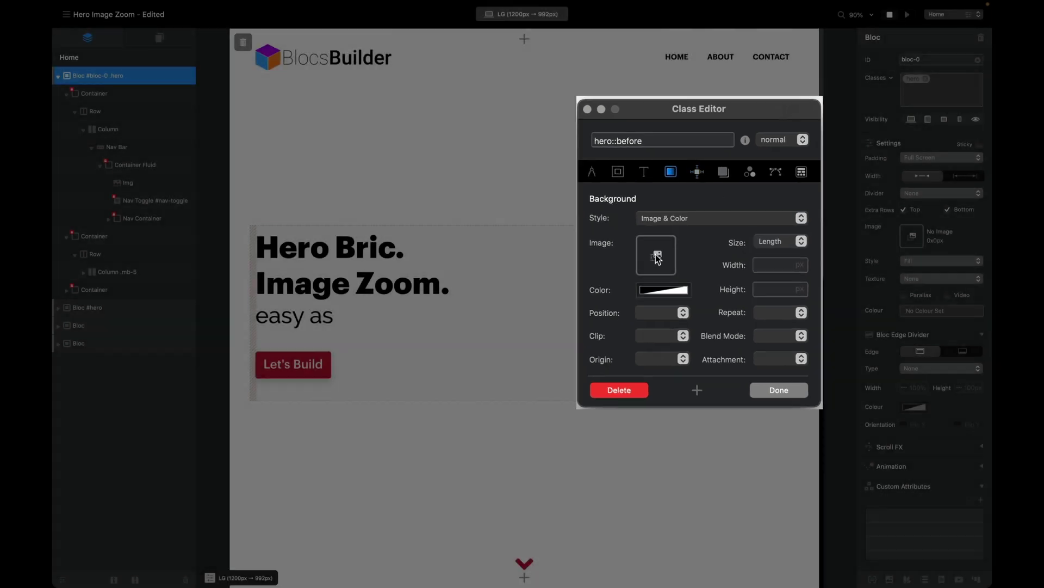
pyautogui.click(667, 254)
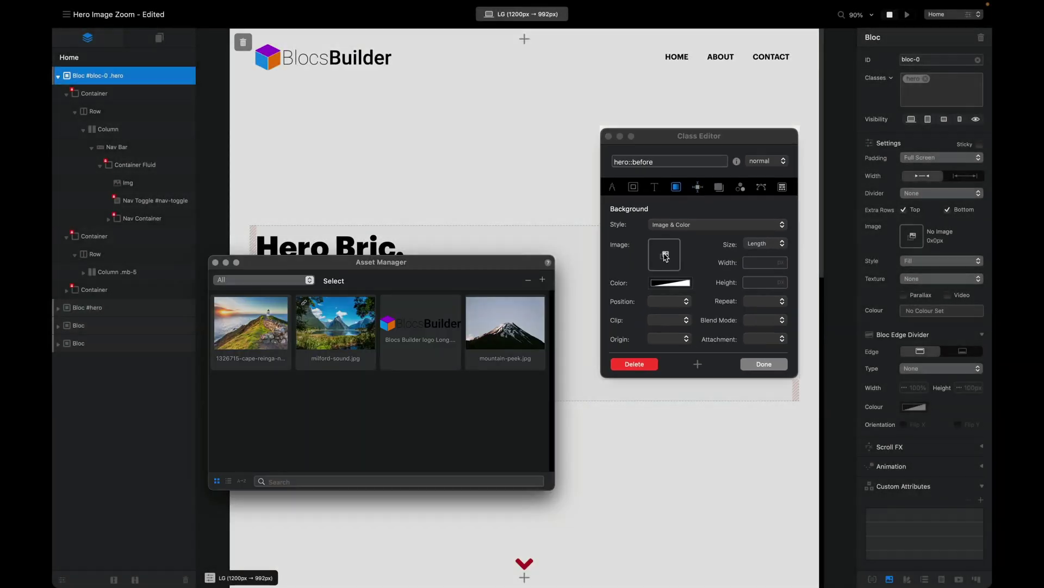
pyautogui.moveTo(506, 322); pyautogui.dragTo(672, 260)
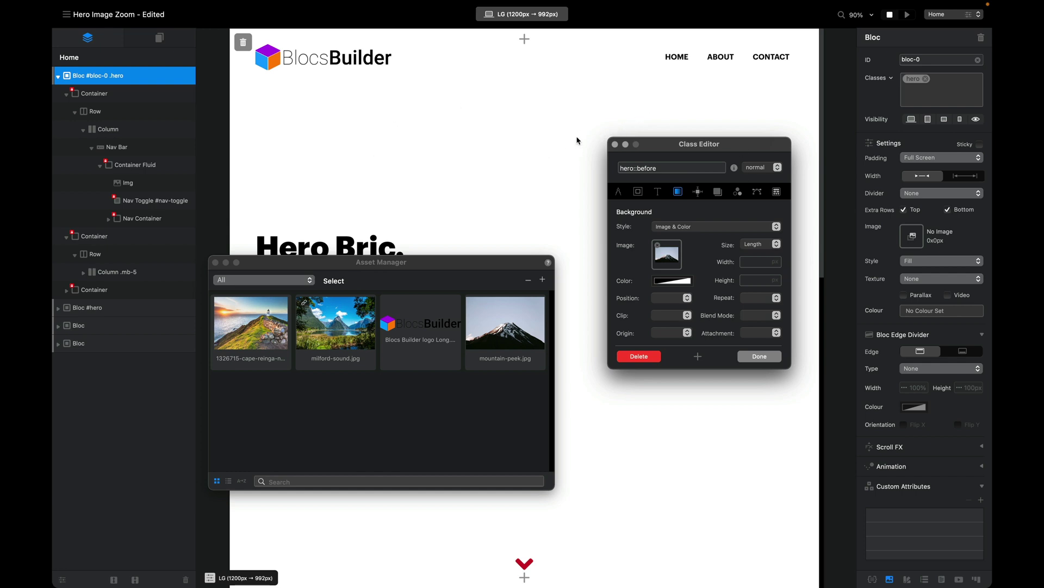
pyautogui.click(216, 263)
# Set the hero::before background size to Cover and position to Center Center
pyautogui.moveTo(702, 147); pyautogui.dragTo(595, 144)
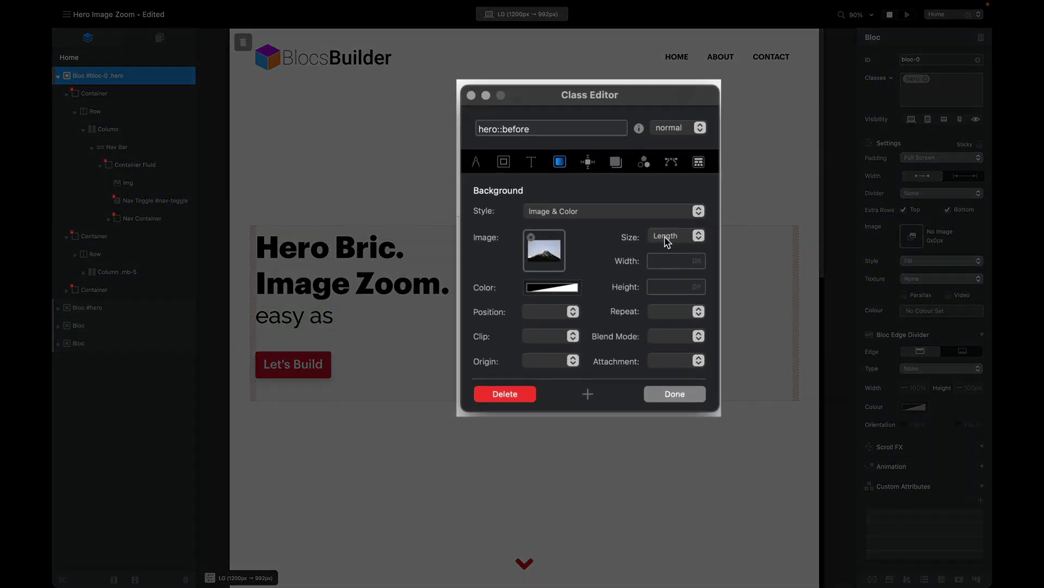
pyautogui.click(651, 239)
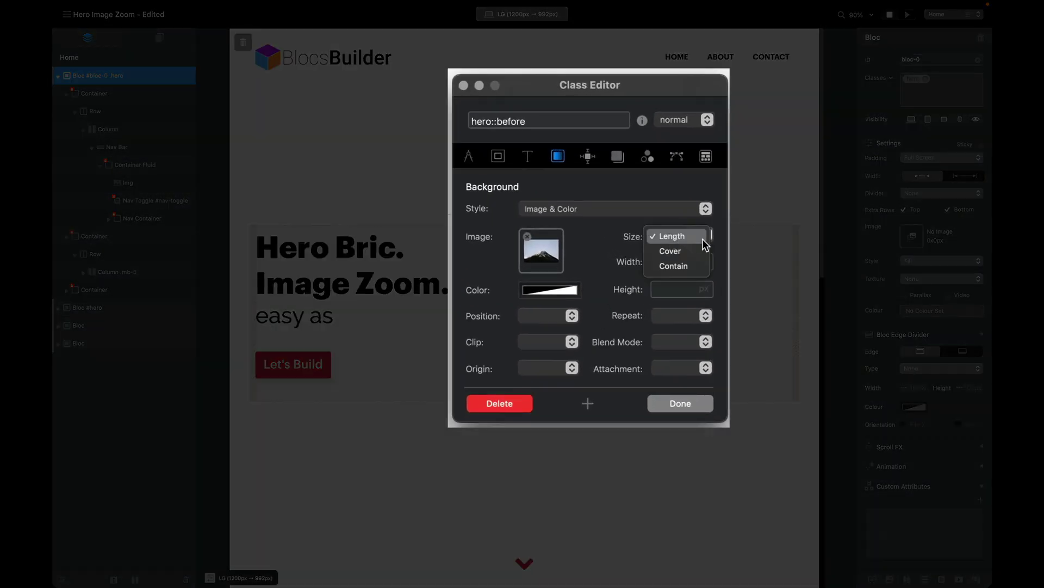
pyautogui.click(700, 255)
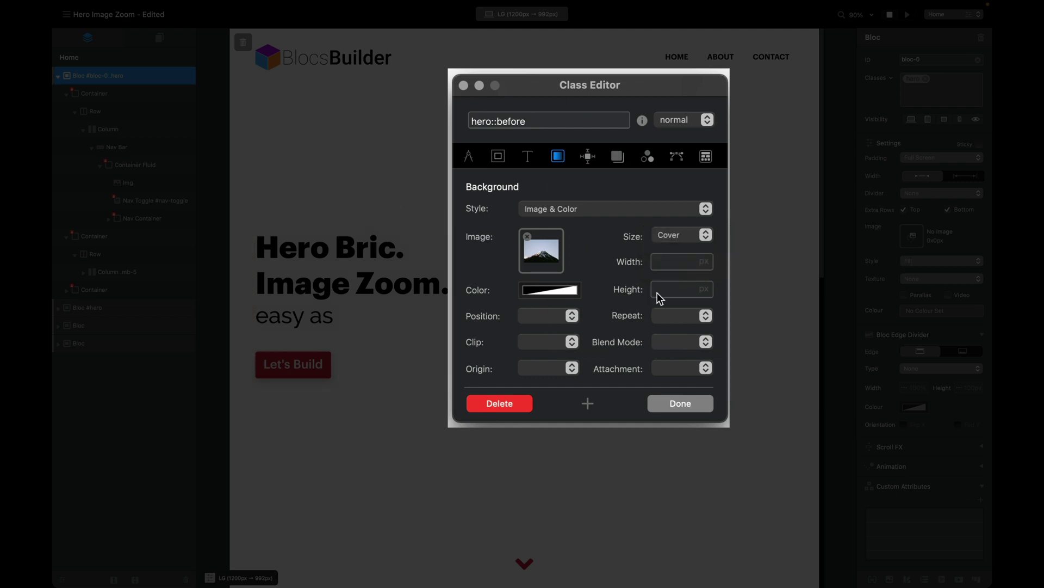
pyautogui.click(570, 318)
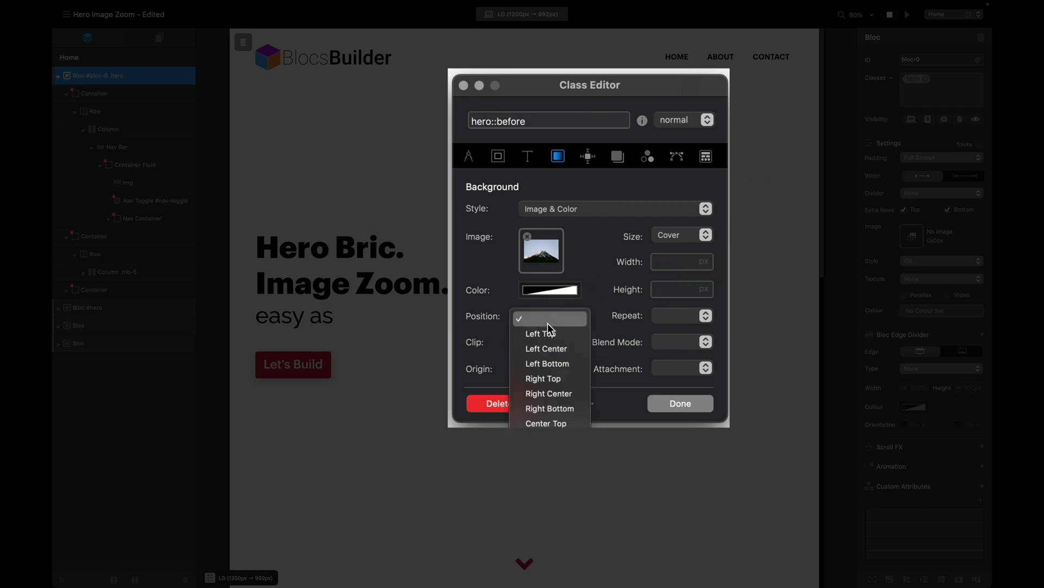
pyautogui.click(547, 438)
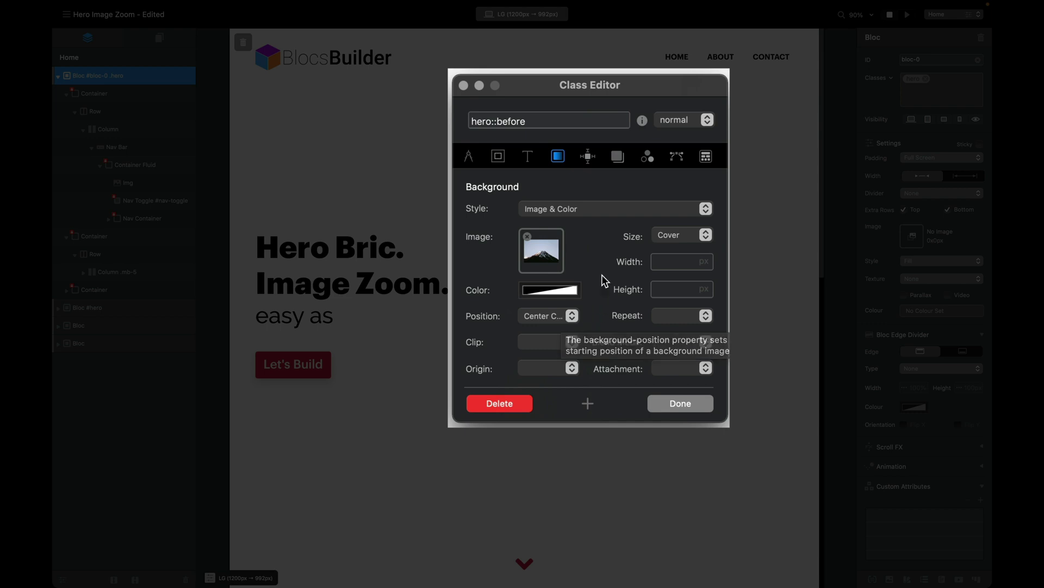
pyautogui.click(589, 157)
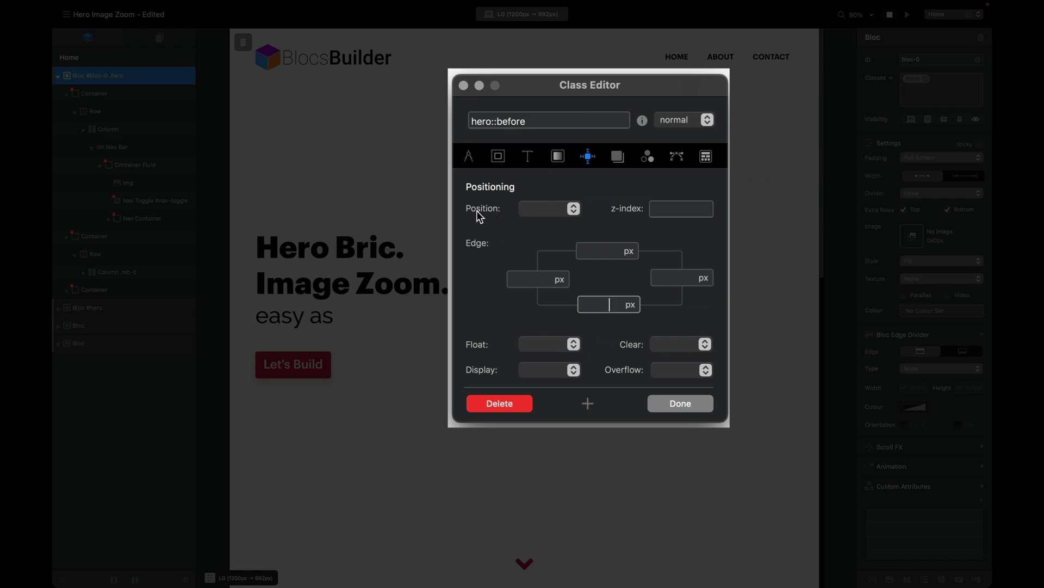
# Make hero::before absolutely positioned with top, left, right and bottom edges all at 0 px
pyautogui.click(541, 220)
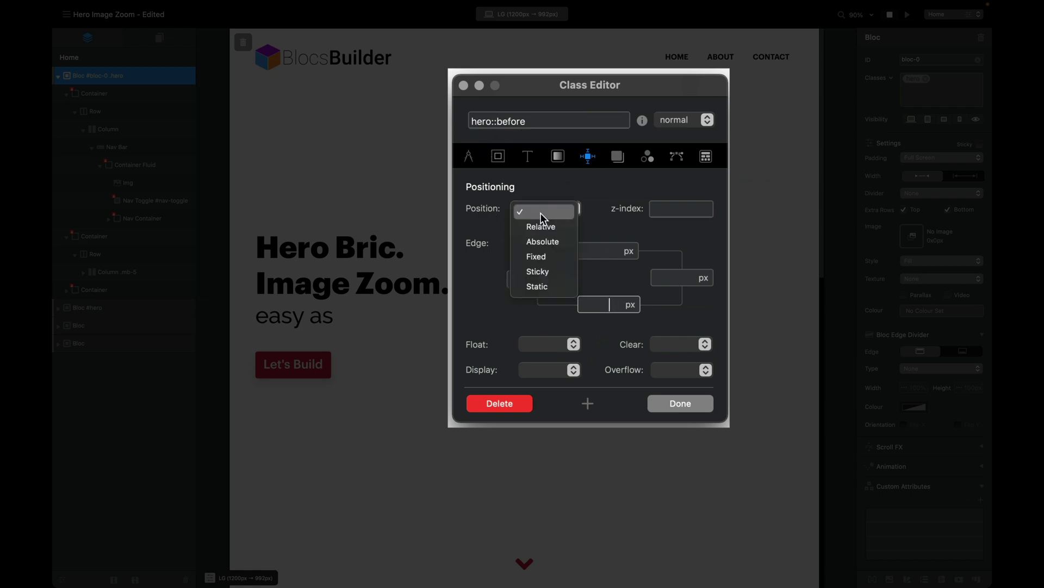
pyautogui.click(566, 243)
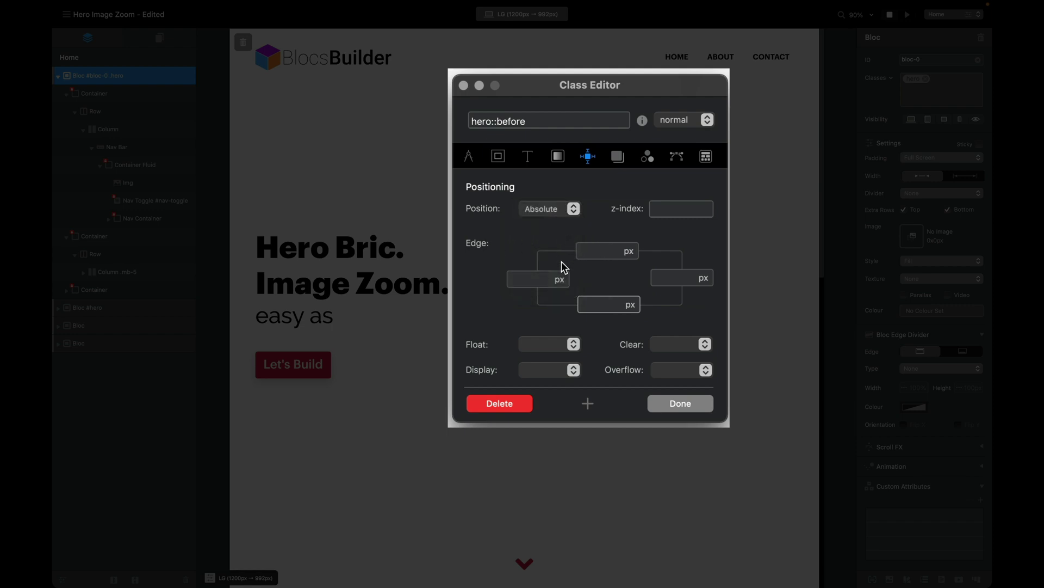
pyautogui.click(607, 250)
pyautogui.write('0')
pyautogui.press('Tab')
pyautogui.write('0')
pyautogui.press('Tab')
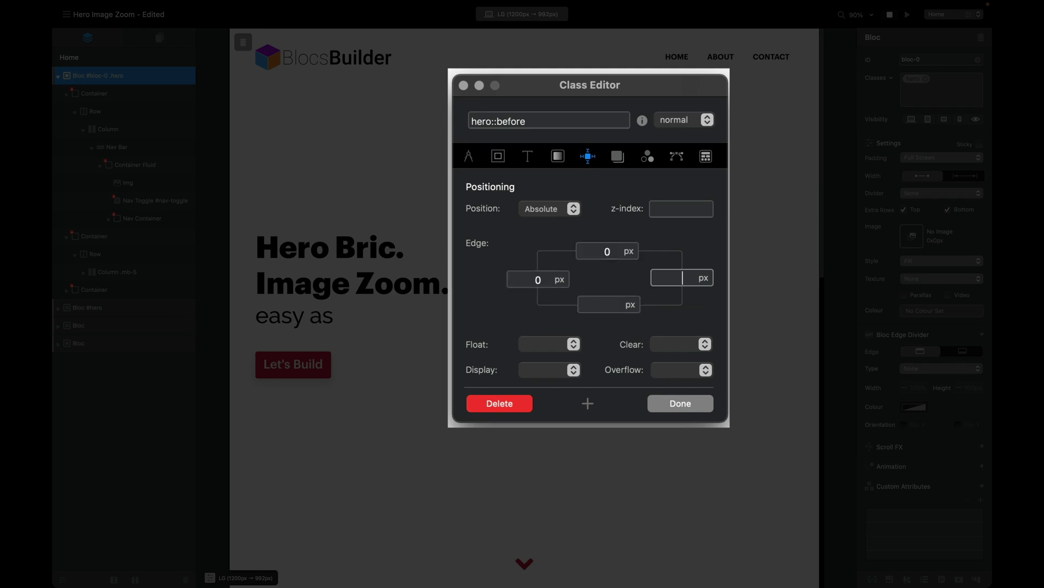
pyautogui.write('0')
pyautogui.press('Tab')
pyautogui.write('0')
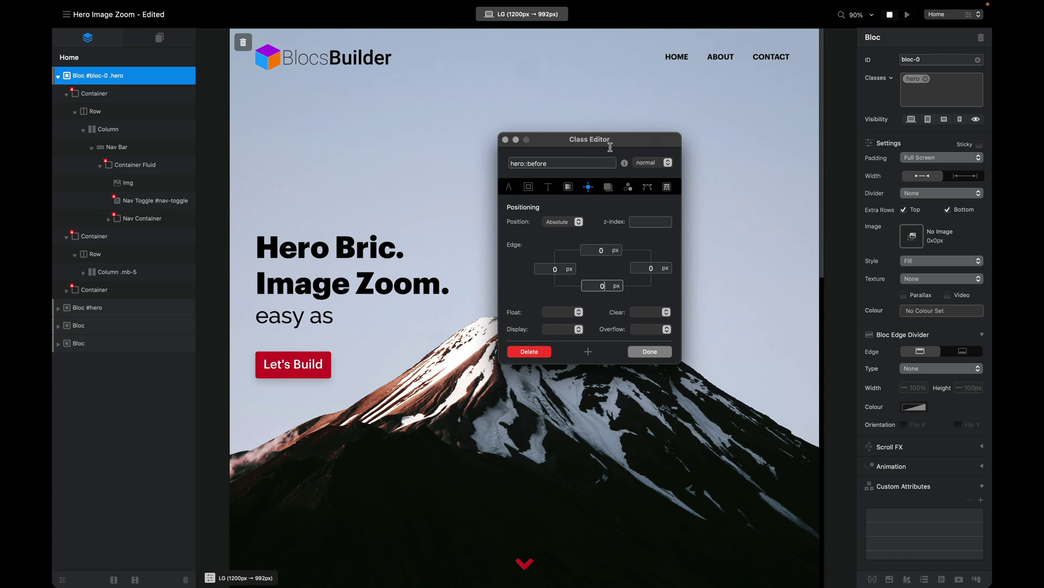
pyautogui.moveTo(610, 143); pyautogui.dragTo(373, 118)
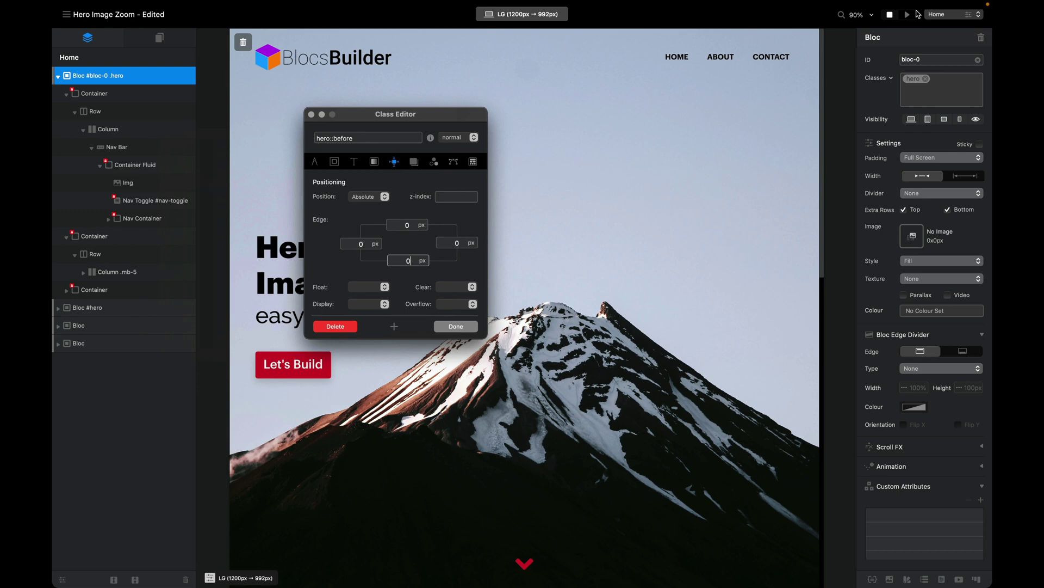
# Preview the full-bleed mountain hero, then close the hero::before Class Editor
pyautogui.click(907, 16)
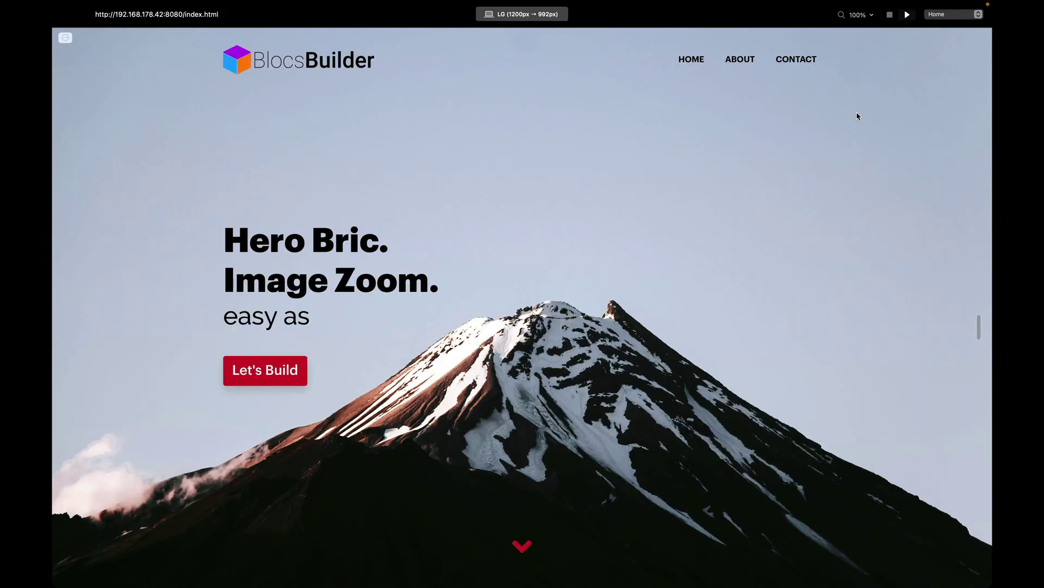
pyautogui.click(890, 15)
pyautogui.moveTo(385, 123); pyautogui.dragTo(683, 136)
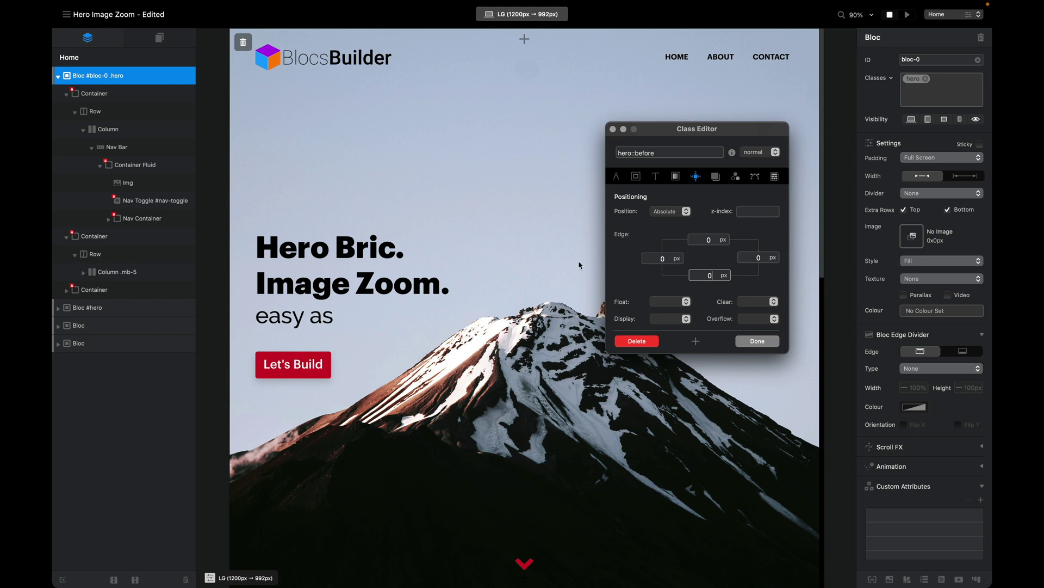
pyautogui.click(758, 342)
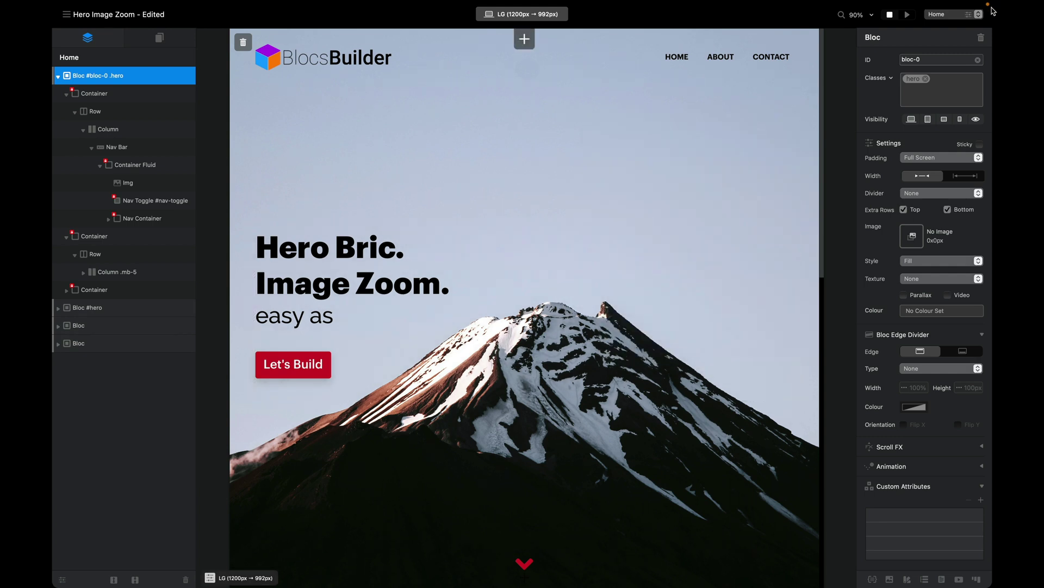
# Open the page's Header code in Page Settings and place the caret after the <style> tag
pyautogui.click(968, 17)
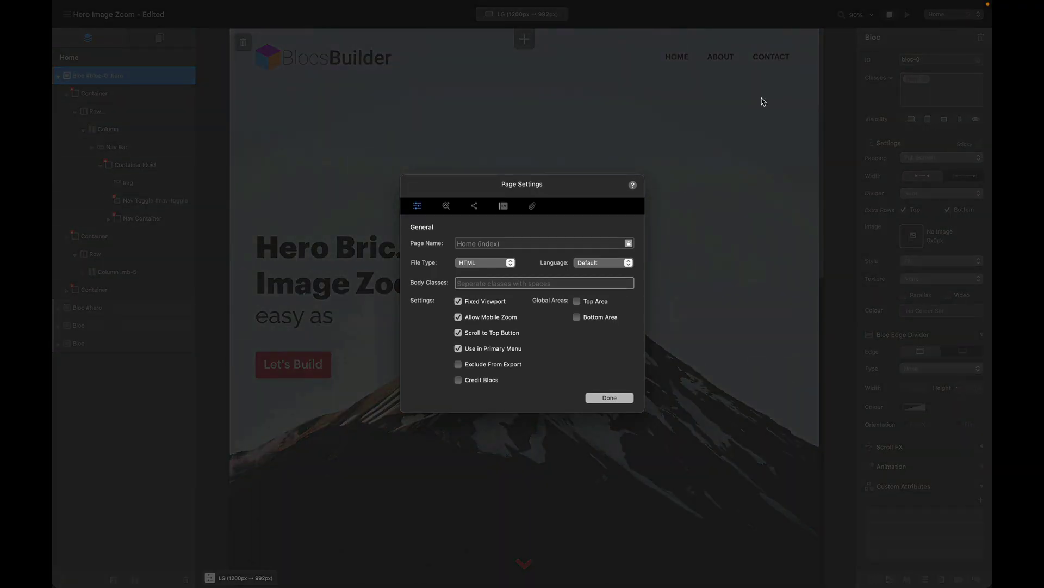
pyautogui.click(503, 205)
pyautogui.click(355, 225)
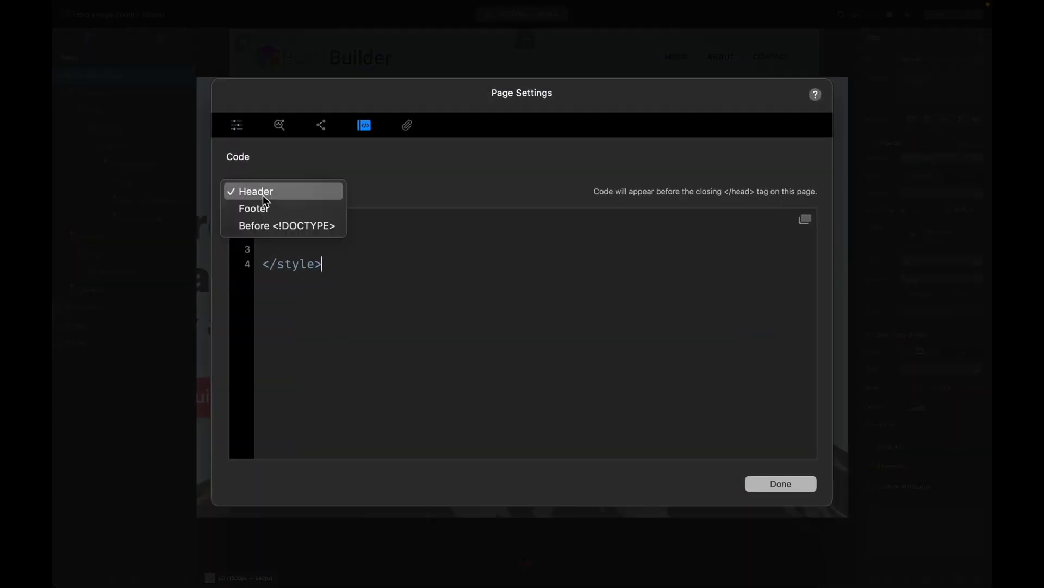
pyautogui.click(439, 229)
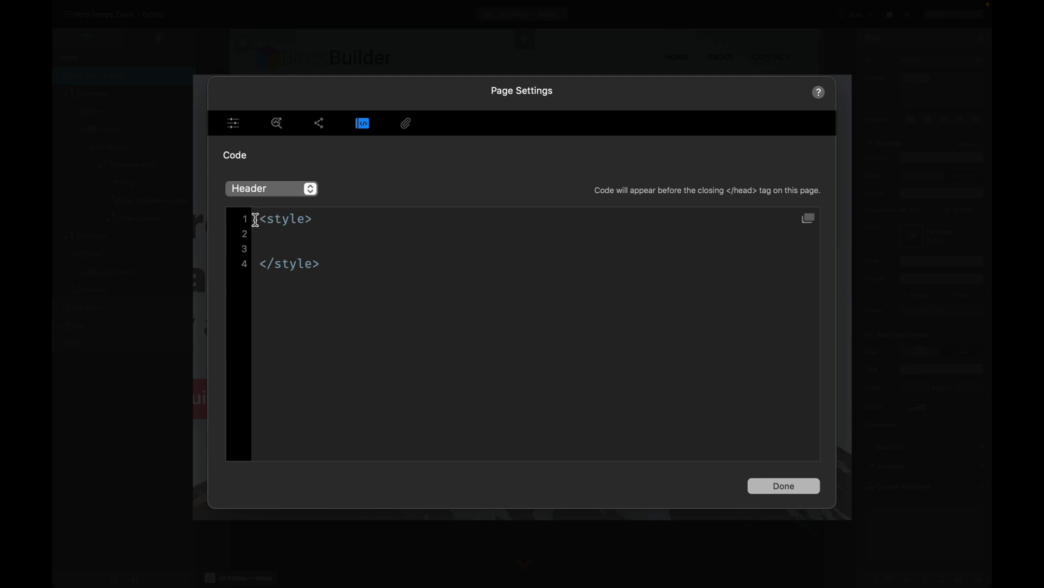
pyautogui.click(330, 227)
pyautogui.click(322, 250)
pyautogui.click(311, 240)
# Write a .hero::before rule with animation-name: hero and animation-duration: 8s
pyautogui.press('Return')
pyautogui.write('.')
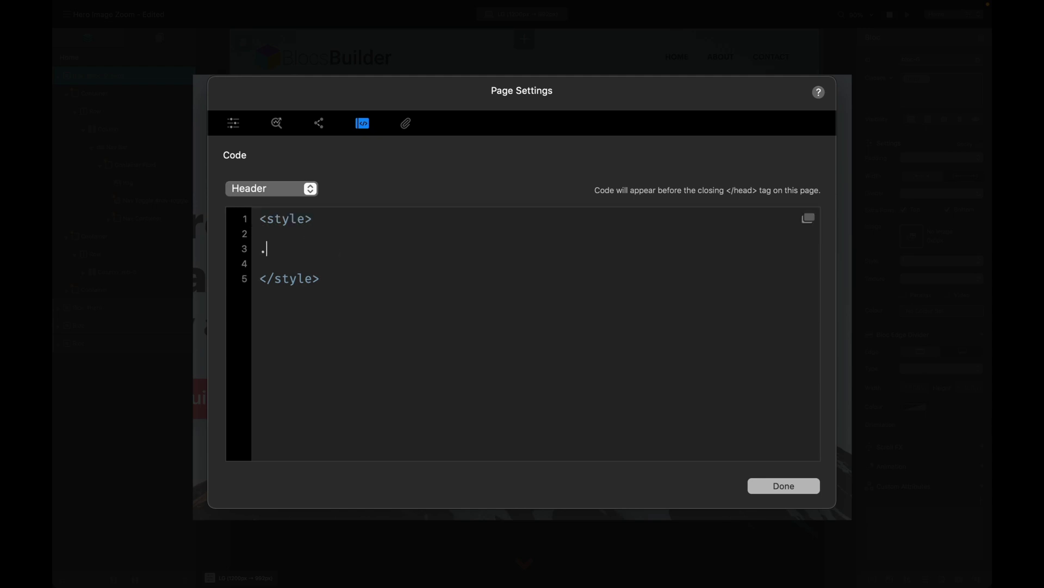
pyautogui.write('hero""')
pyautogui.write('before ')
pyautogui.write('{')
pyautogui.press('Return')
pyautogui.press('Return')
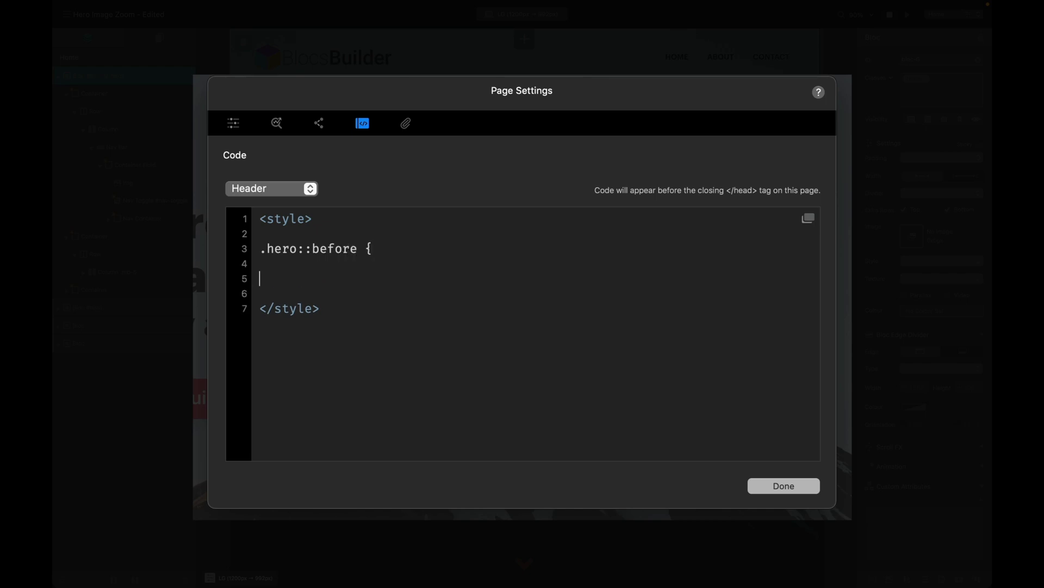
pyautogui.write('}')
pyautogui.write('animation')
pyautogui.write('-name:')
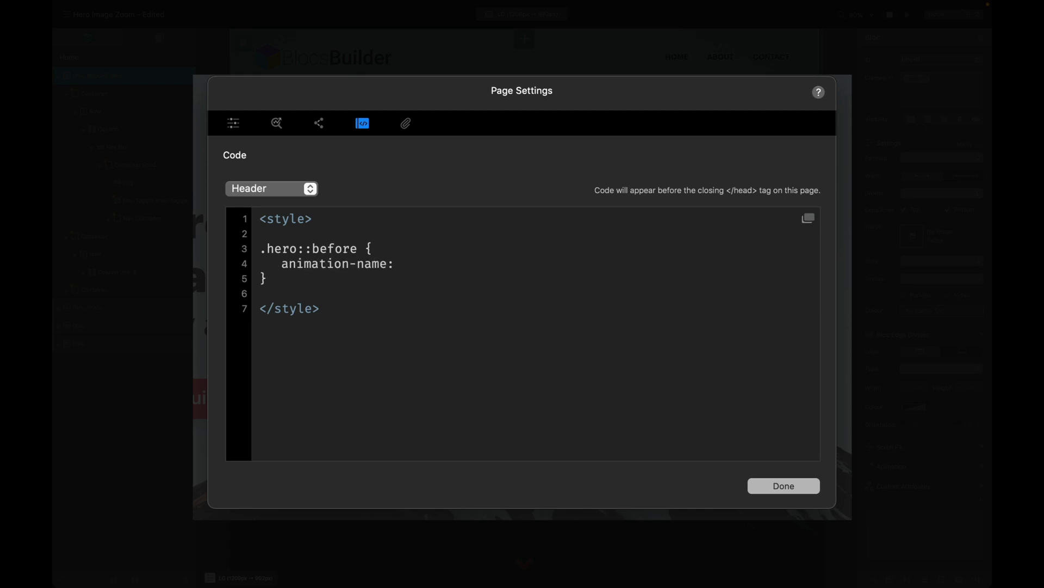
pyautogui.write(' hero;')
pyautogui.press('Return')
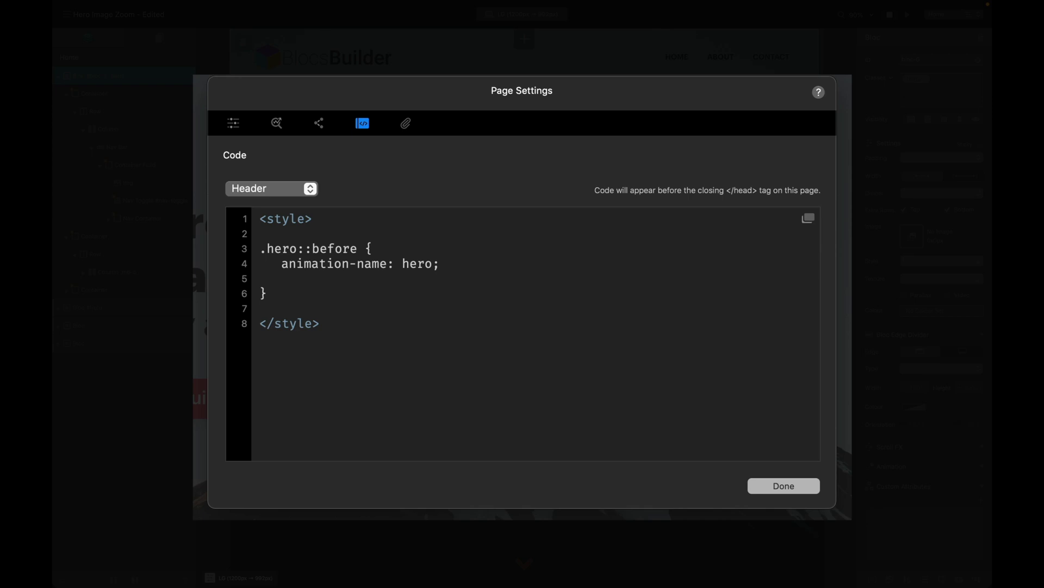
pyautogui.write('animation-')
pyautogui.write('durat')
pyautogui.press('BackSpace')
pyautogui.write('ration: 8s')
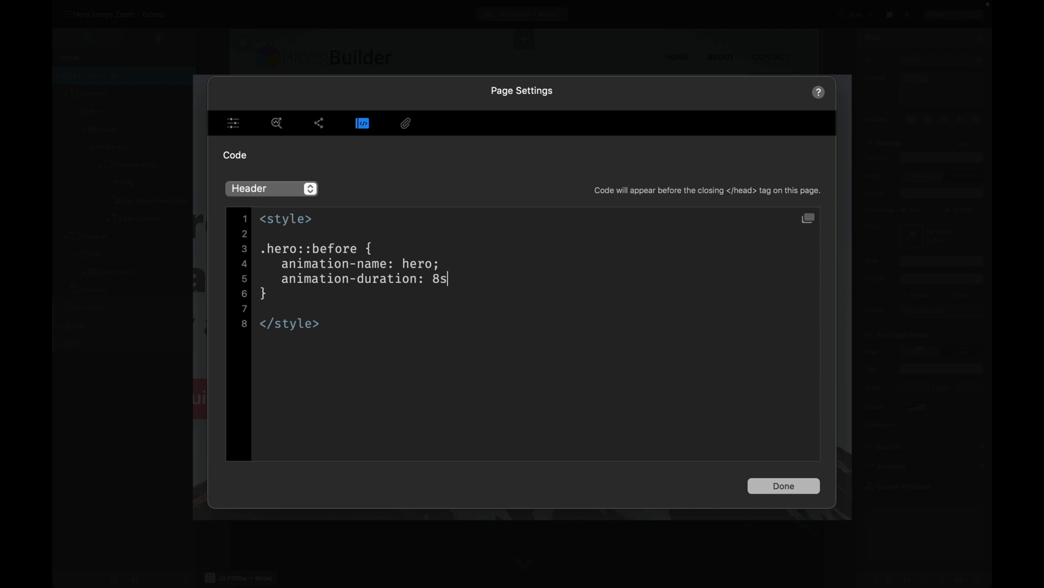
pyautogui.write(';')
pyautogui.press('Return')
pyautogui.press('Return')
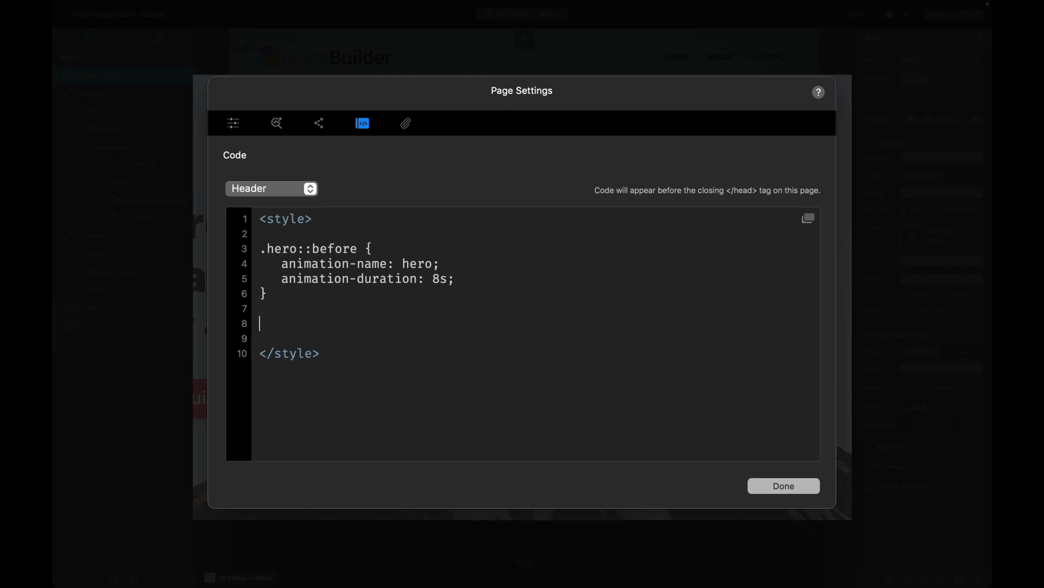
pyautogui.write('@keyframes h')
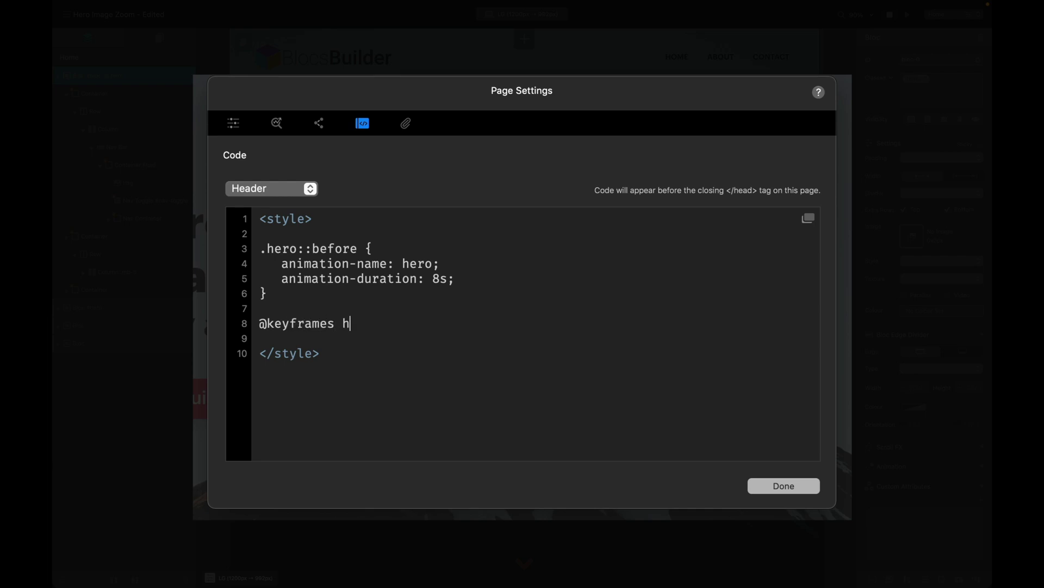
pyautogui.write('ero {')
pyautogui.press('Return')
pyautogui.press('Return')
pyautogui.press('Return')
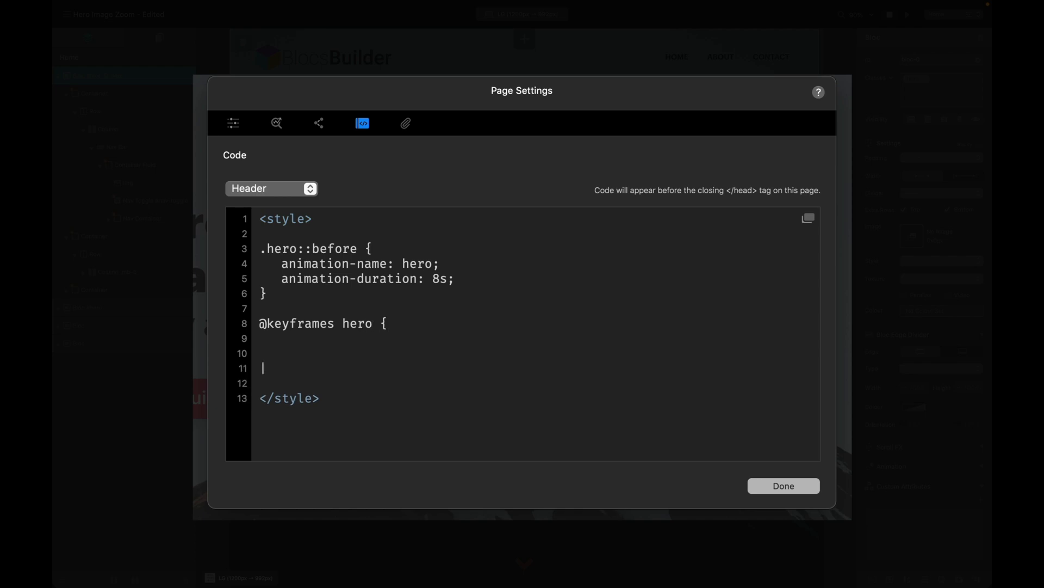
pyautogui.press('BackSpace')
pyautogui.write('}')
pyautogui.press('Return')
pyautogui.press('Up')
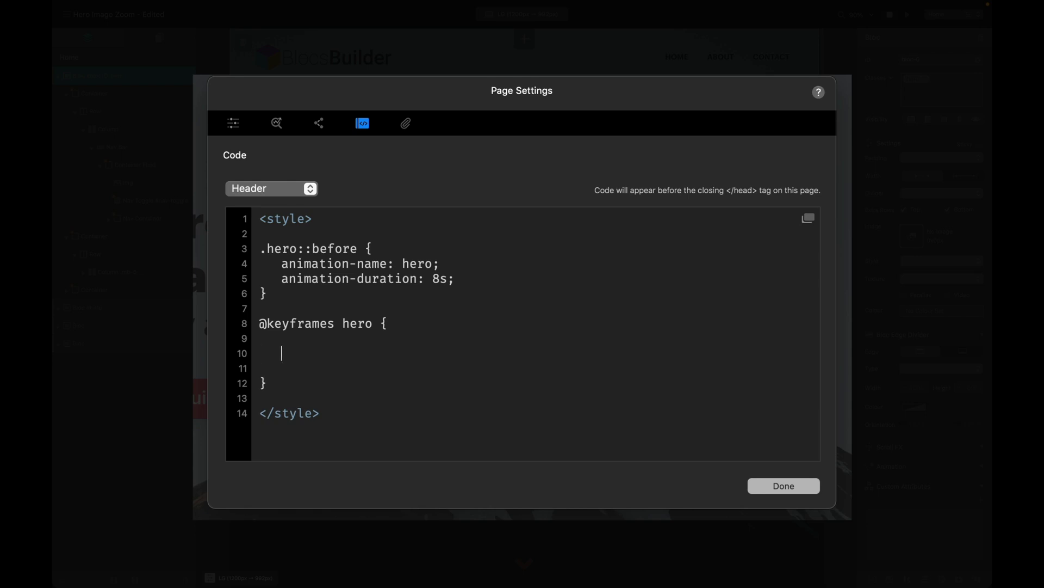
# Add empty from {} and to {} steps inside the keyframes block, leaving the caret in from
pyautogui.write('from {}')
pyautogui.press('Return')
pyautogui.press('Return')
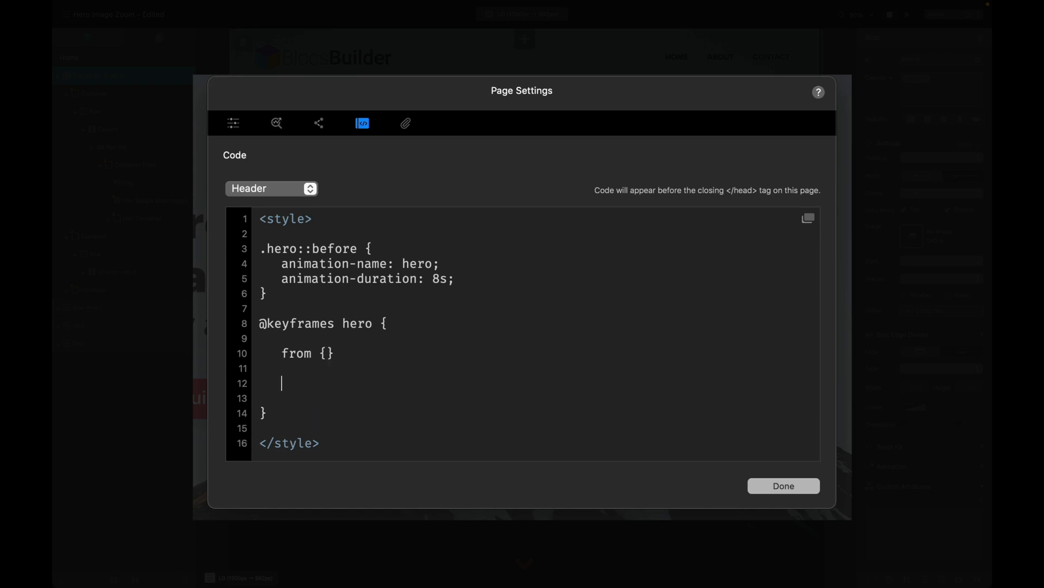
pyautogui.write('to {}')
pyautogui.click(326, 353)
pyautogui.press('Left')
pyautogui.click(312, 383)
pyautogui.write('.')
pyautogui.press('BackSpace')
pyautogui.click(282, 353)
pyautogui.press('Right')
pyautogui.press('Right')
pyautogui.press('Right')
pyautogui.press('Right')
pyautogui.press('Right')
pyautogui.press('Right')
# Enter transform: scale(1.4); in the from keyframe and a scale(1) transform in the to keyframe
pyautogui.write('trans')
pyautogui.write('form')
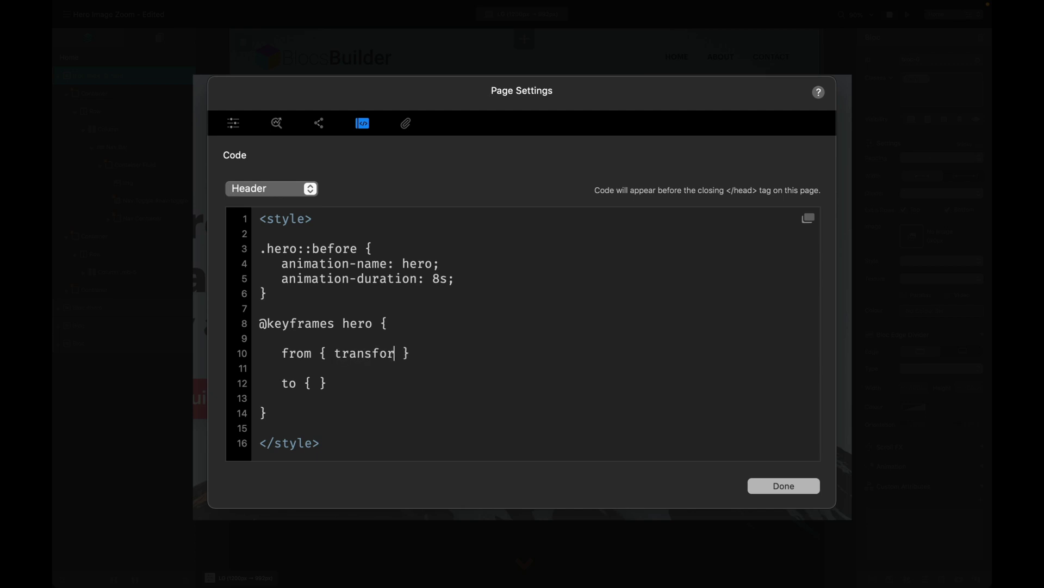
pyautogui.write(': scal')
pyautogui.write('e()')
pyautogui.write('1')
pyautogui.write('.4)')
pyautogui.write(';')
pyautogui.click(320, 383)
pyautogui.write('transform')
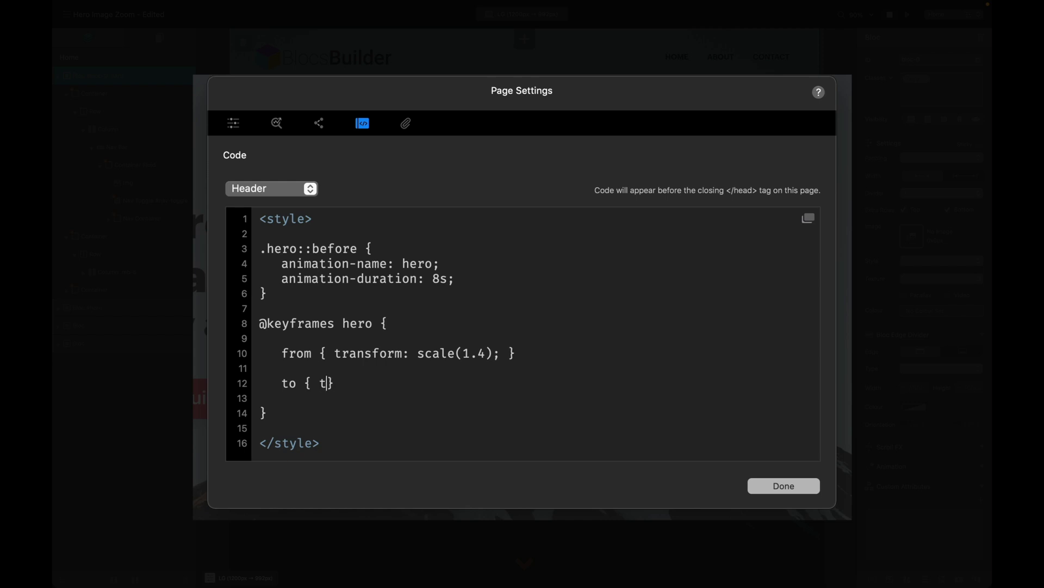
pyautogui.write(': scale()')
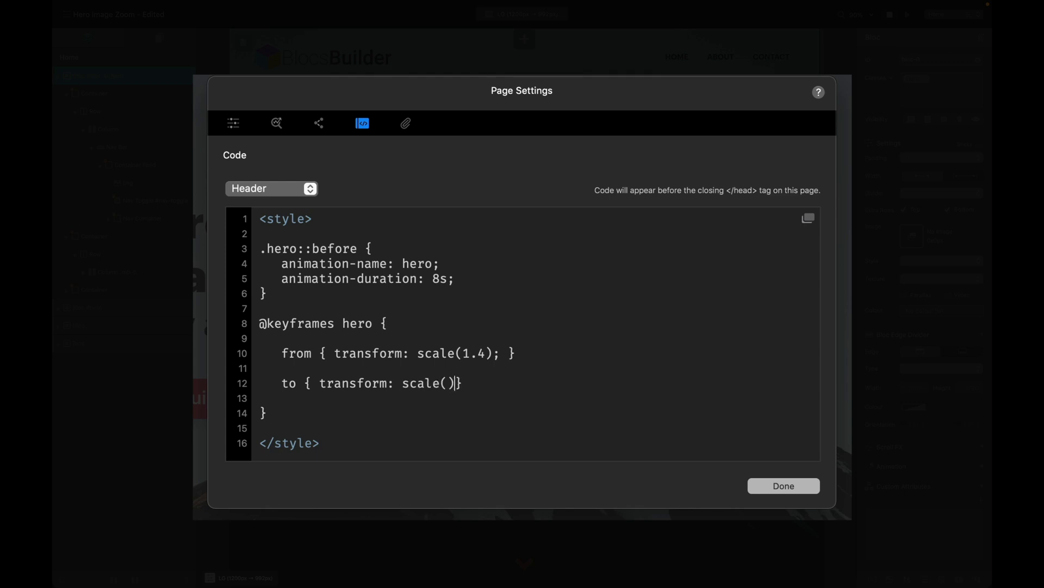
pyautogui.write('1')
pyautogui.write(';')
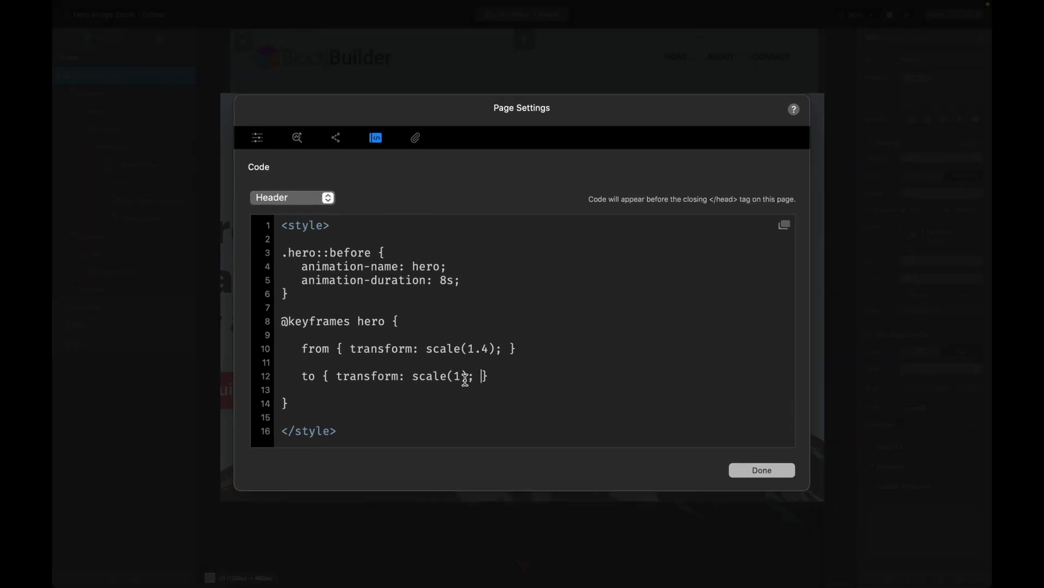
pyautogui.click(697, 424)
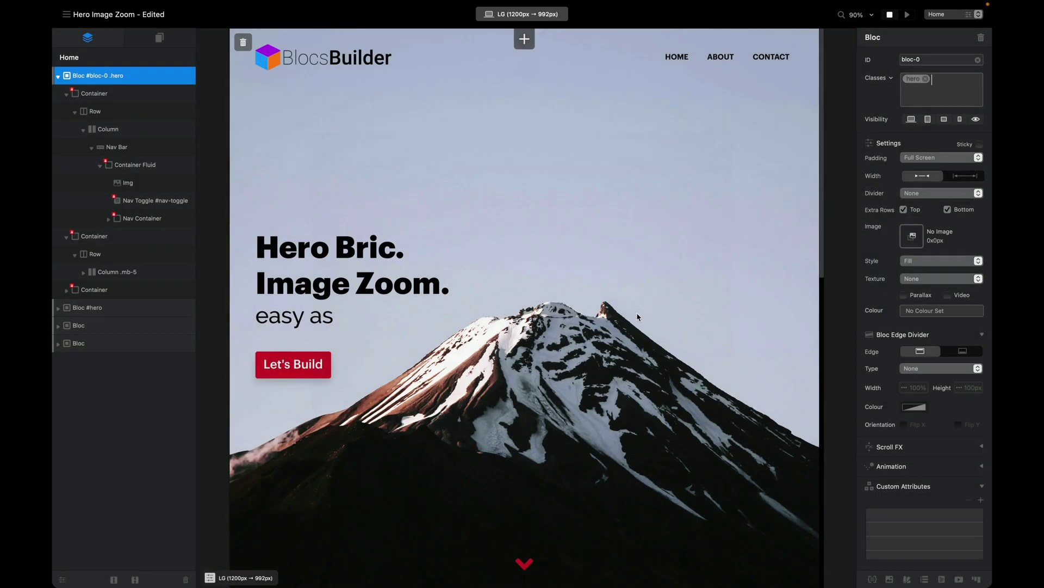
pyautogui.click(907, 15)
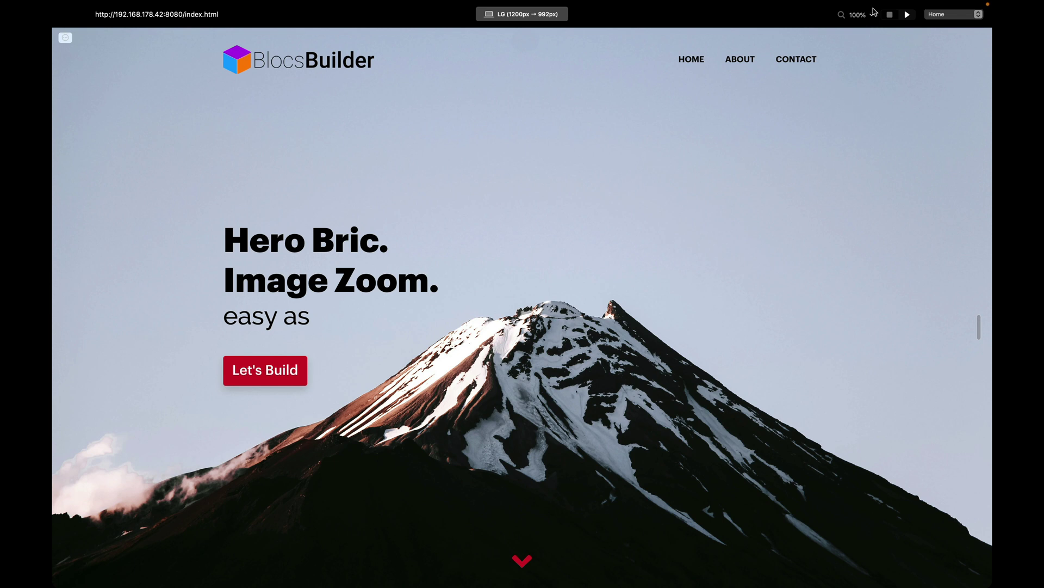
pyautogui.click(890, 15)
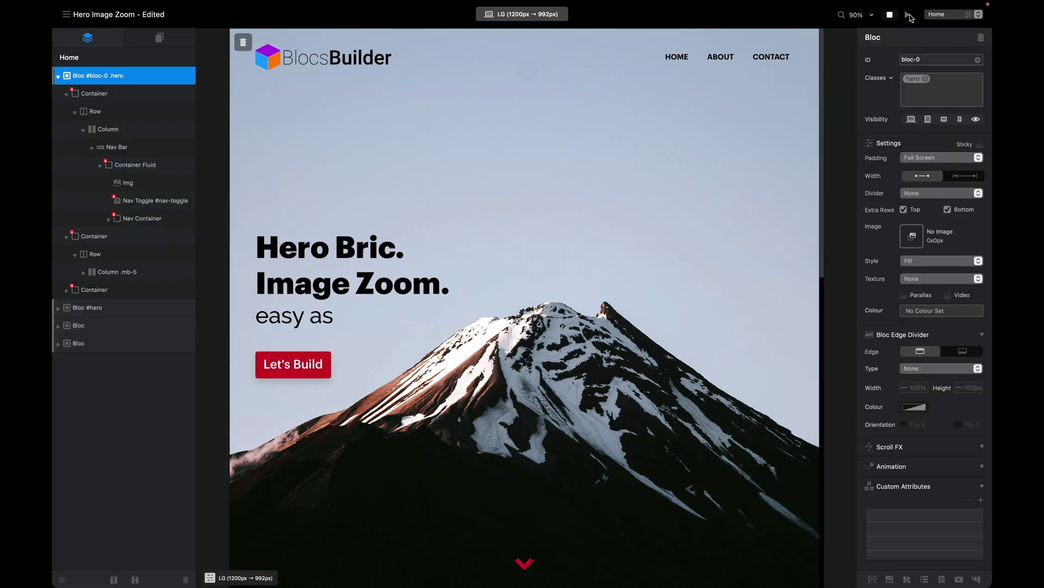
pyautogui.click(910, 18)
pyautogui.scroll(-5, 745, 205)
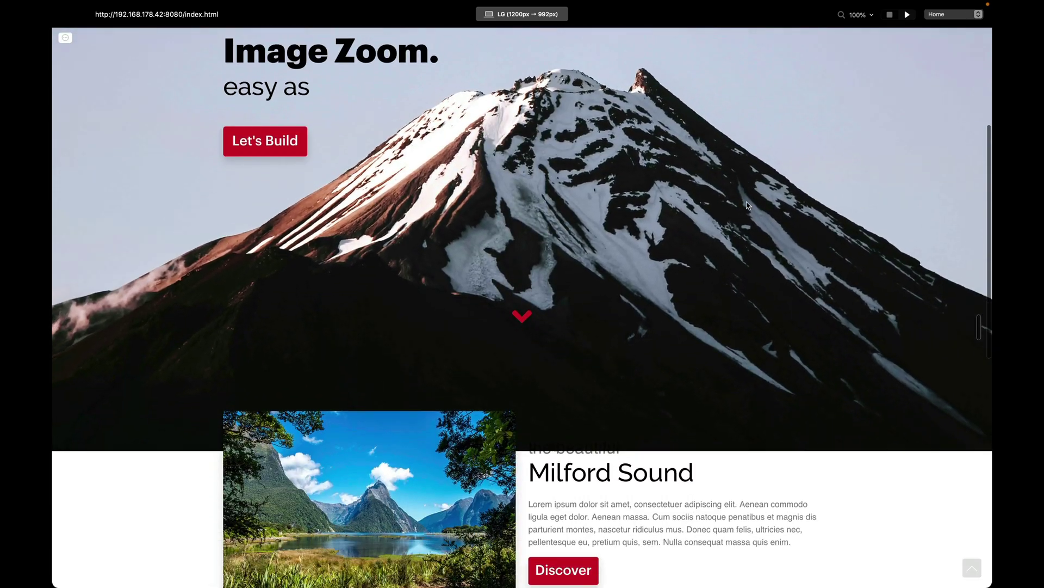
pyautogui.scroll(-2, 745, 206)
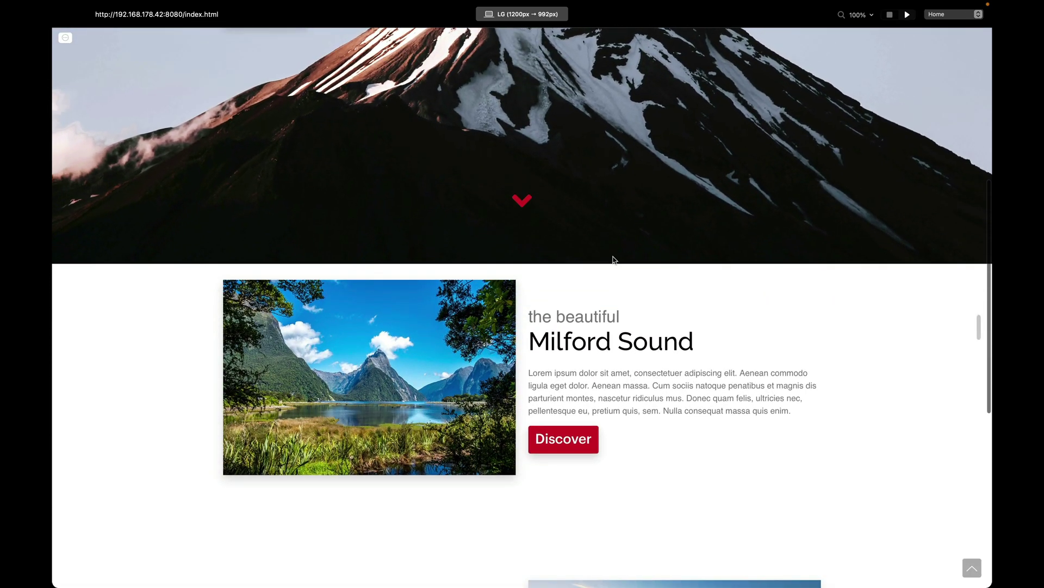
pyautogui.scroll(3, 615, 260)
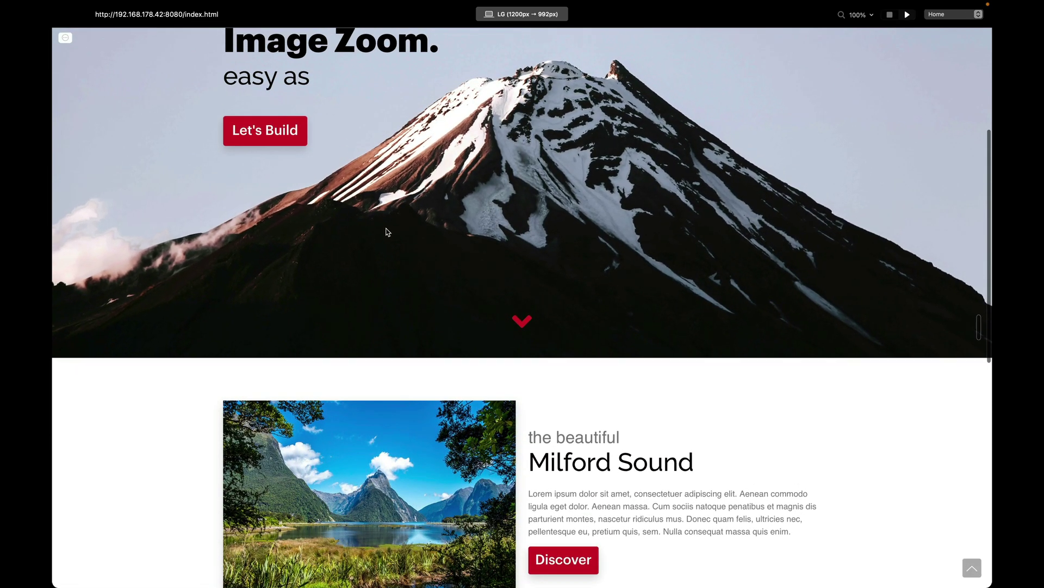
pyautogui.scroll(-1, 288, 351)
pyautogui.scroll(5, 785, 464)
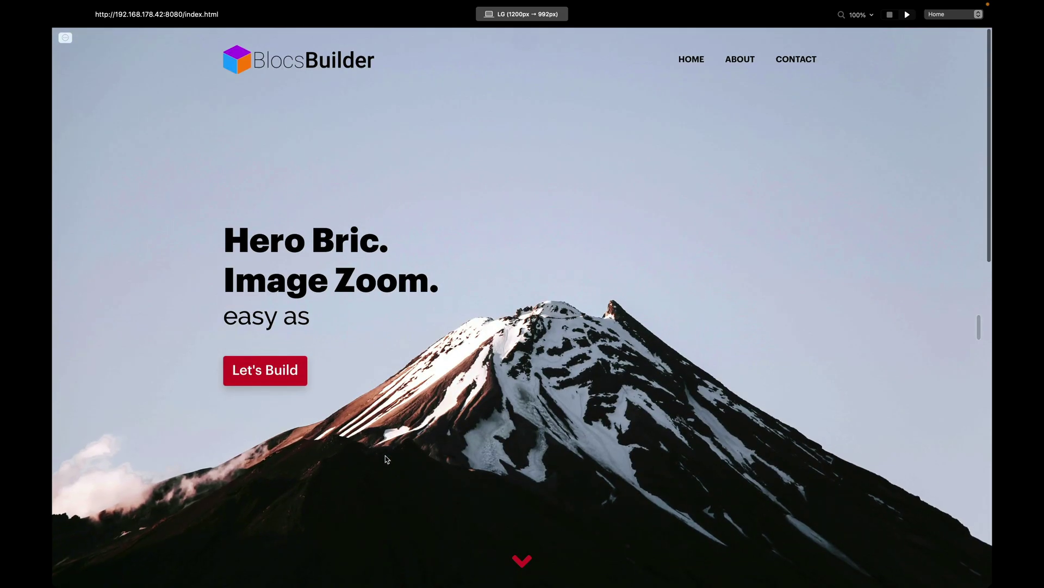
pyautogui.scroll(-2, 486, 449)
pyautogui.scroll(-4, 487, 449)
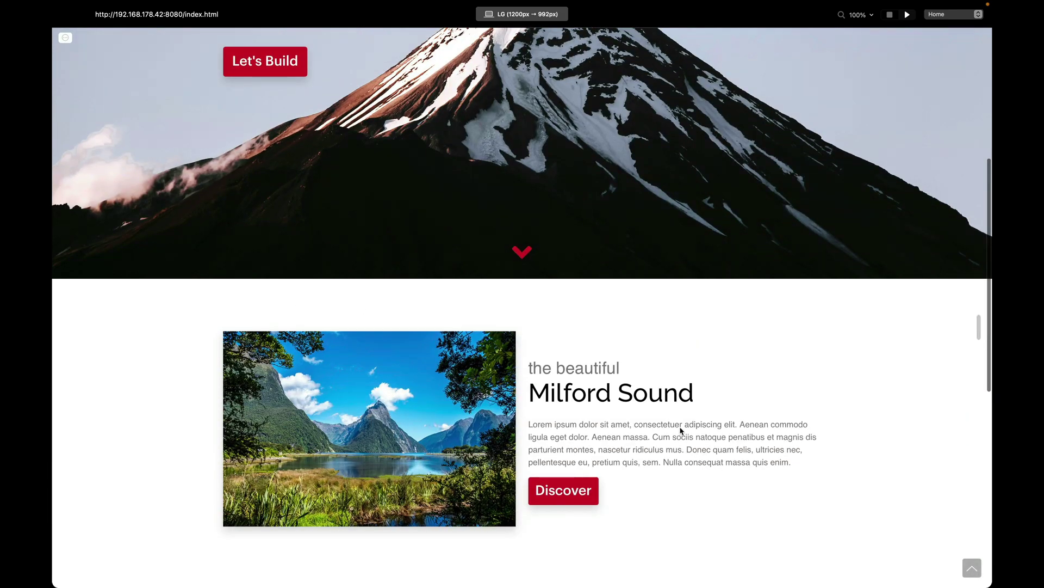
pyautogui.scroll(-1, 735, 369)
pyautogui.scroll(-4, 735, 369)
pyautogui.scroll(4, 735, 364)
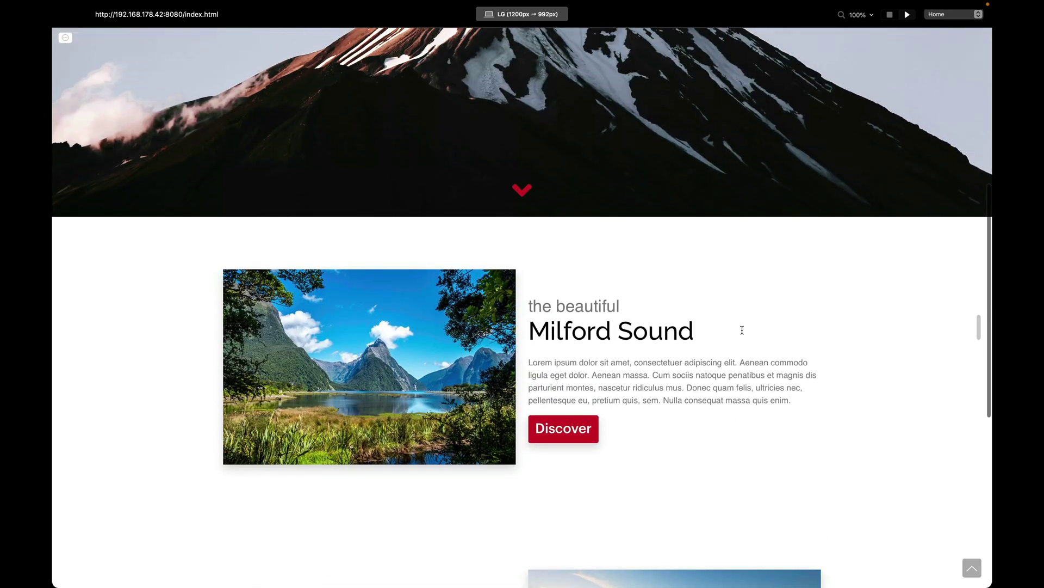
pyautogui.click(890, 14)
pyautogui.click(907, 15)
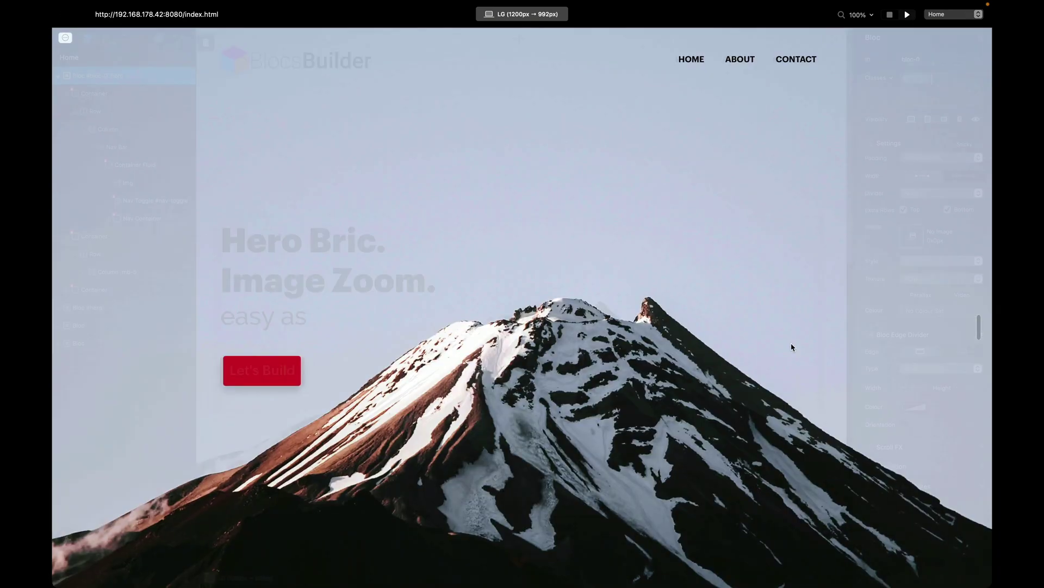
pyautogui.scroll(-4, 791, 346)
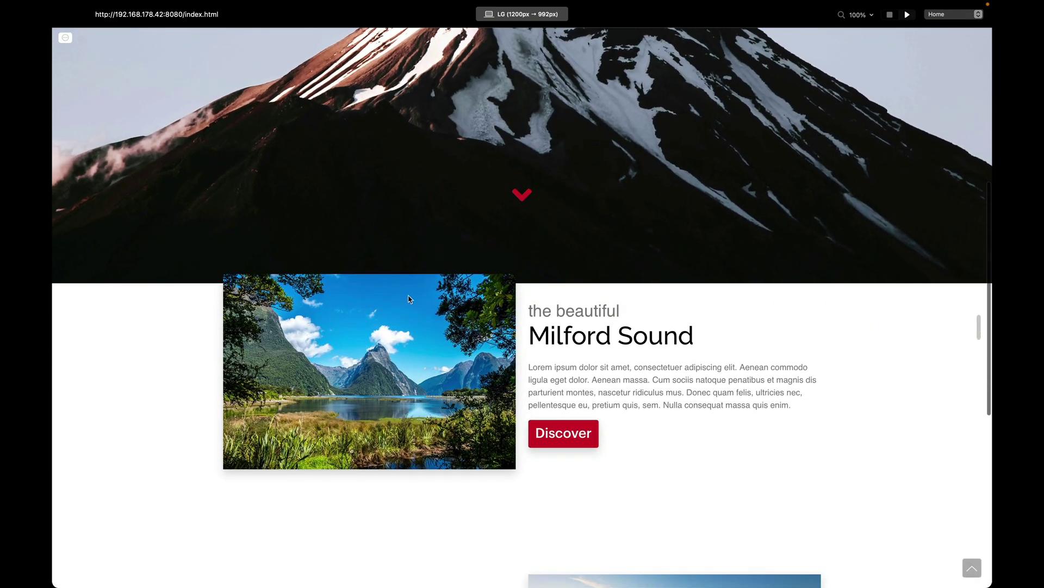
pyautogui.scroll(4, 656, 405)
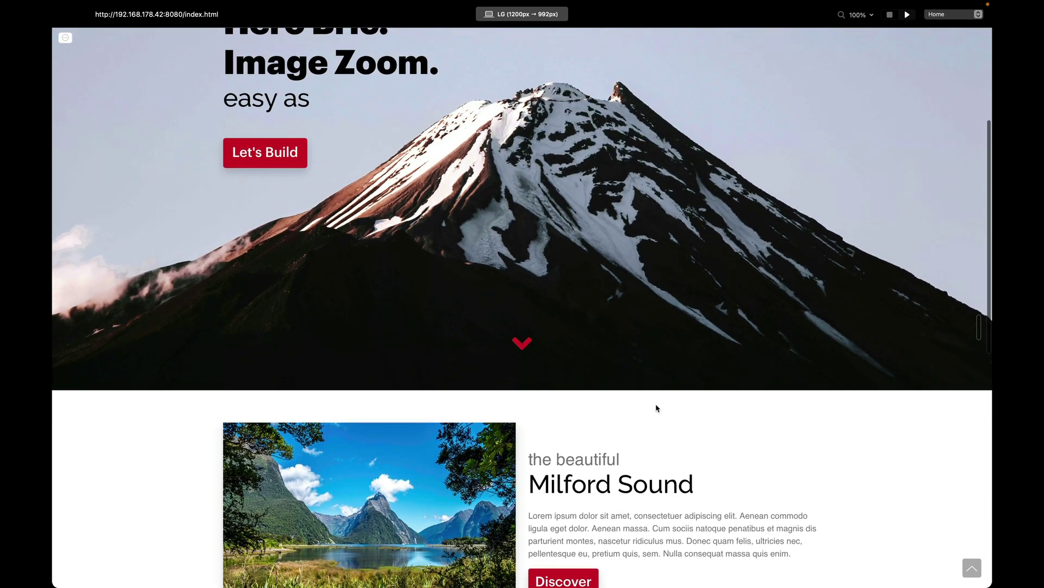
pyautogui.scroll(2, 657, 408)
pyautogui.click(890, 14)
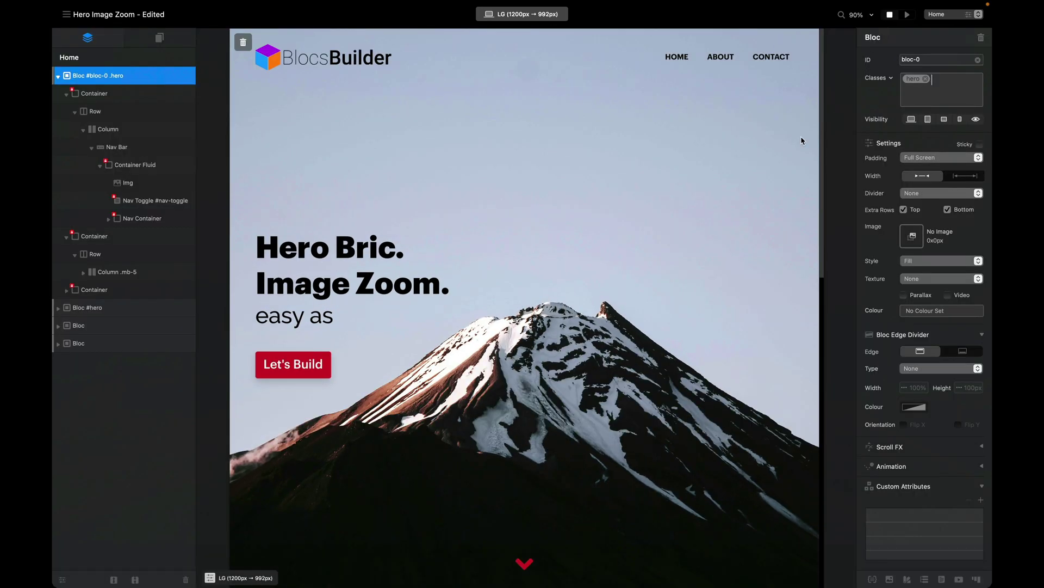
# Set the hero class's Overflow to Hidden in the Class Editor
pyautogui.click(912, 78)
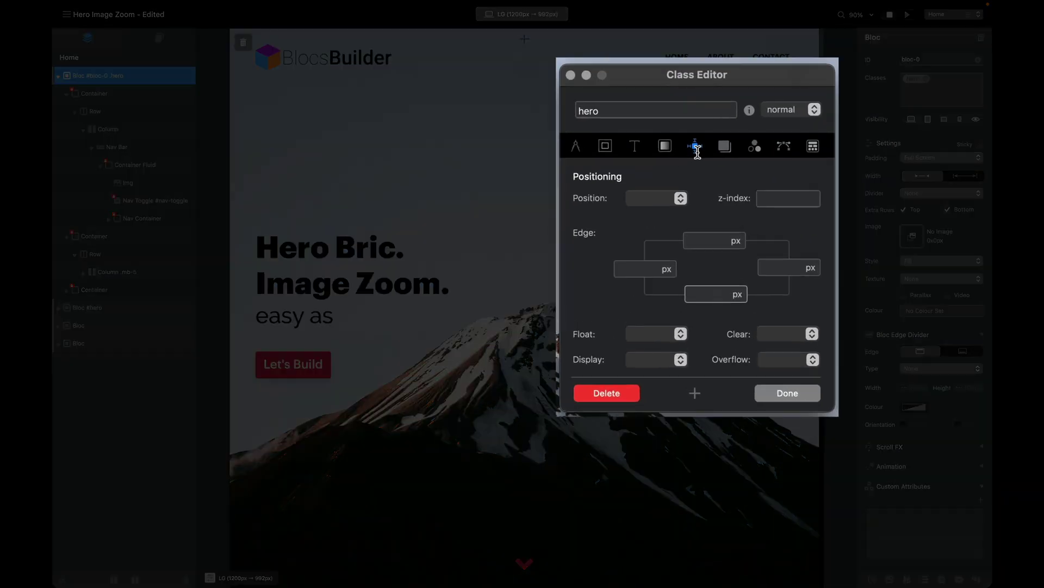
pyautogui.click(775, 361)
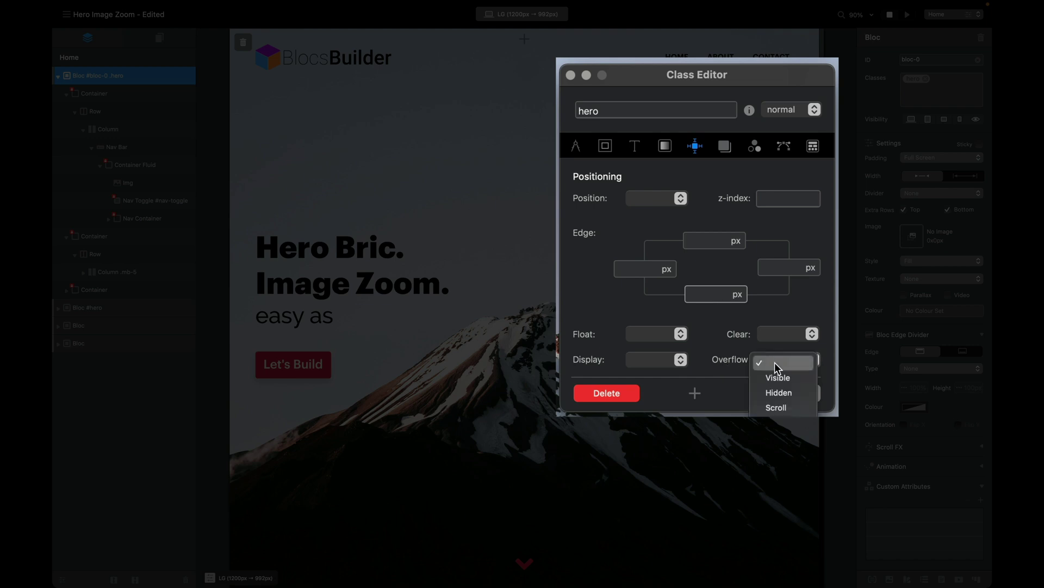
pyautogui.click(795, 393)
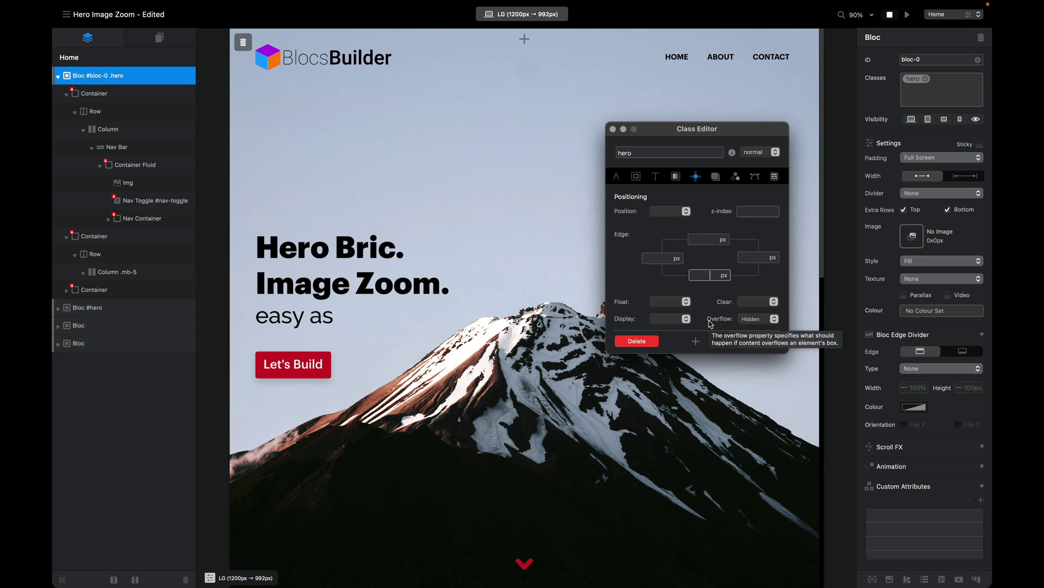
pyautogui.click(749, 342)
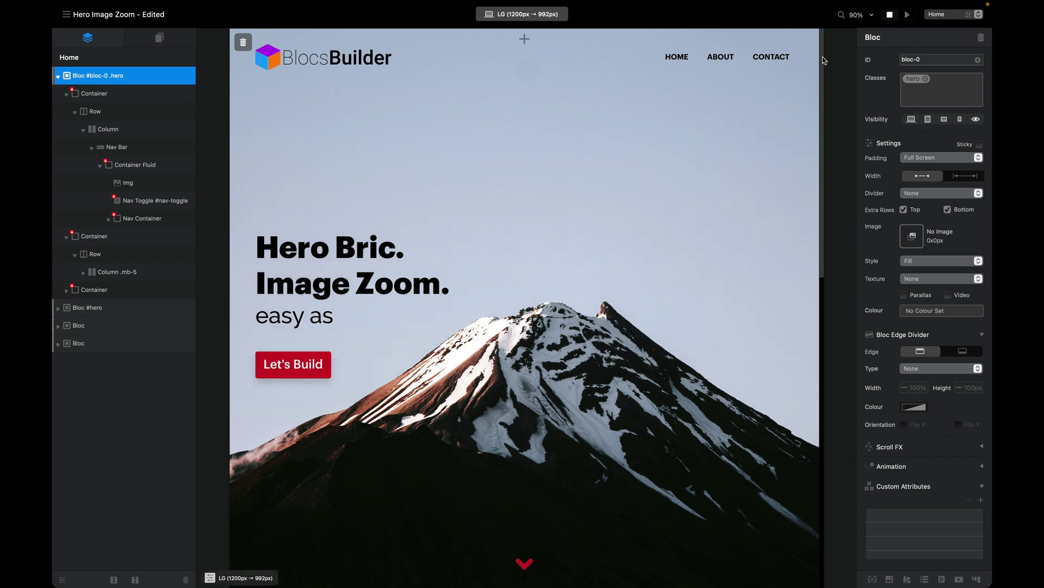
# Live-preview the page, scroll past the hero, then restart the preview to watch the clipped mountain zoom again
pyautogui.click(907, 15)
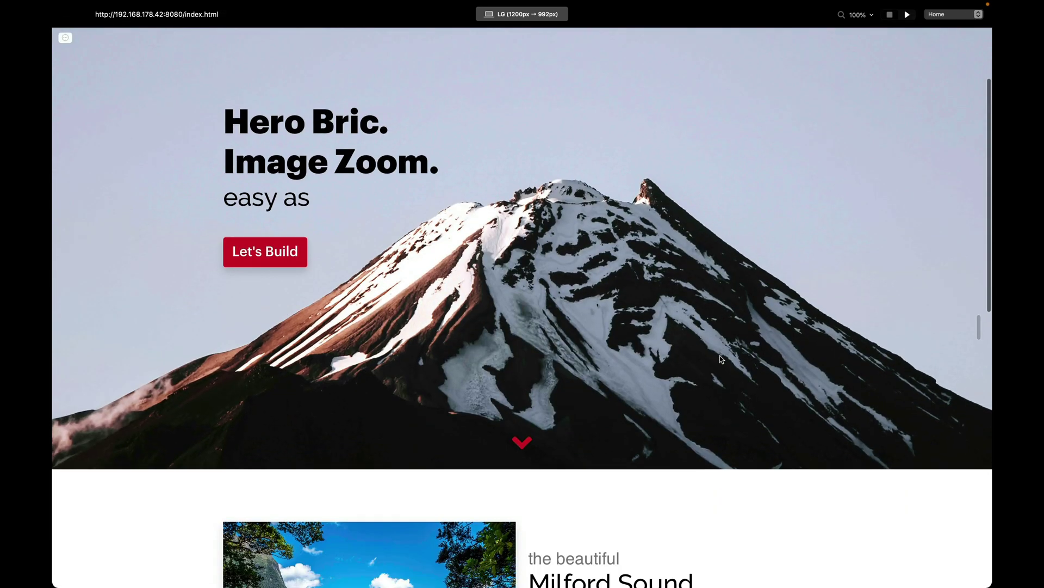
pyautogui.scroll(-2, 721, 359)
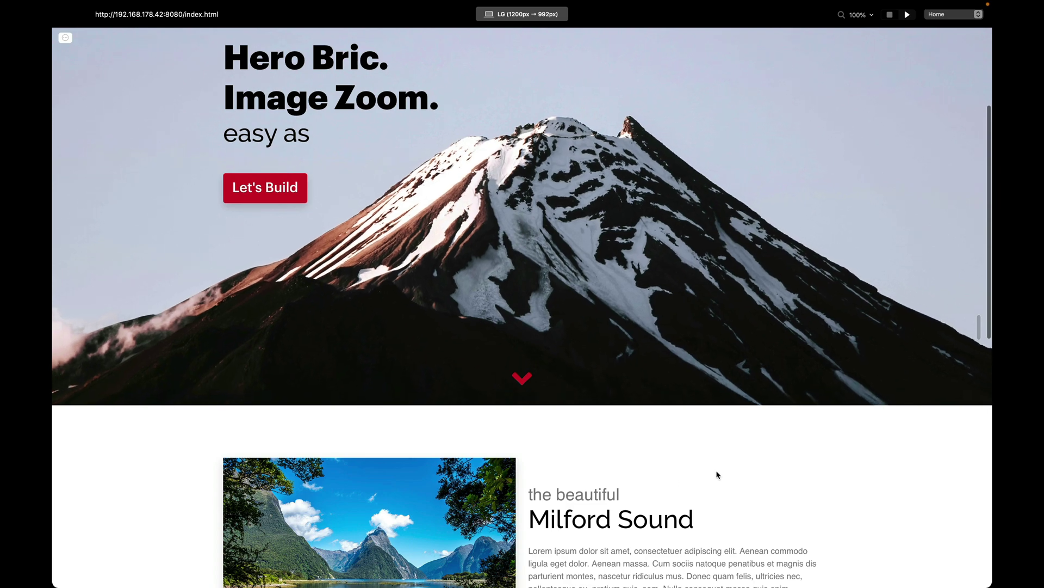
pyautogui.scroll(-3, 798, 468)
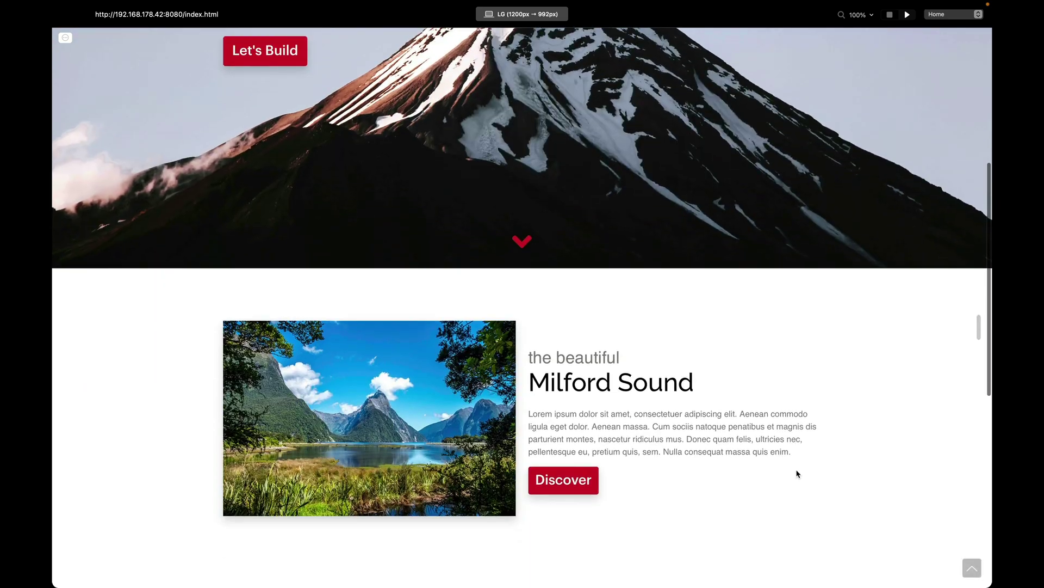
pyautogui.scroll(5, 797, 471)
pyautogui.scroll(2, 797, 473)
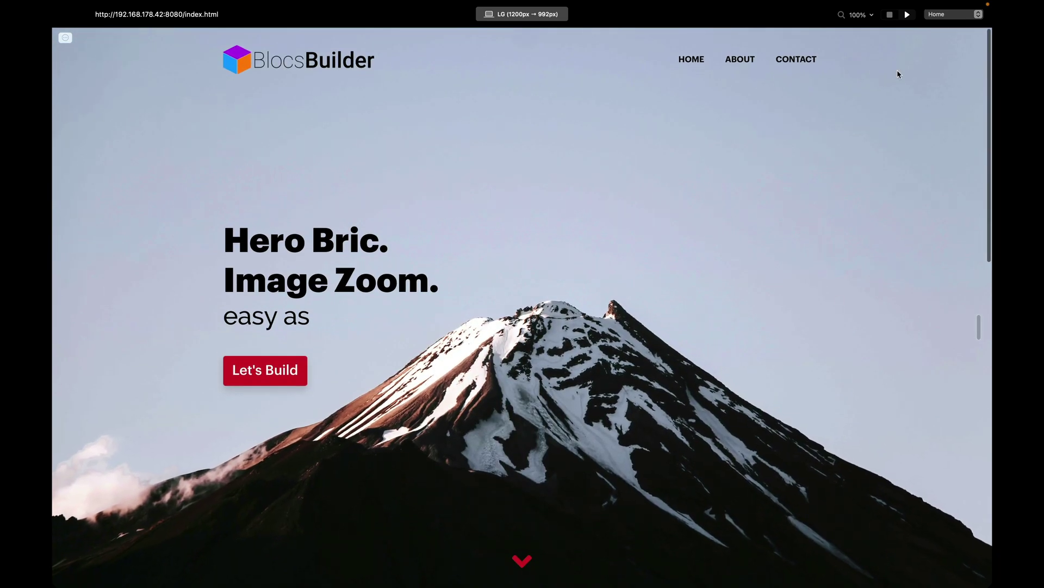
pyautogui.click(890, 16)
pyautogui.click(908, 15)
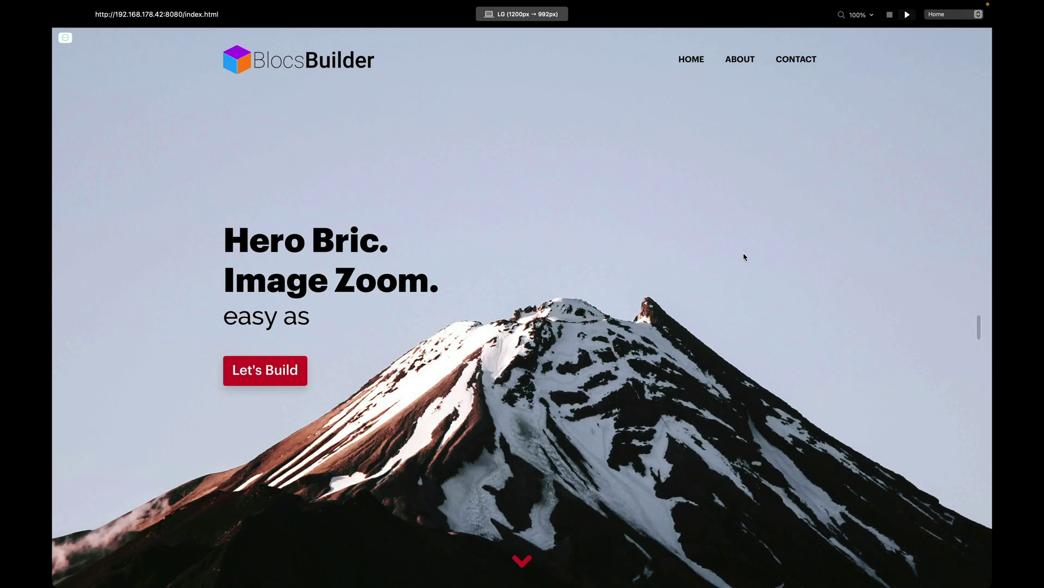